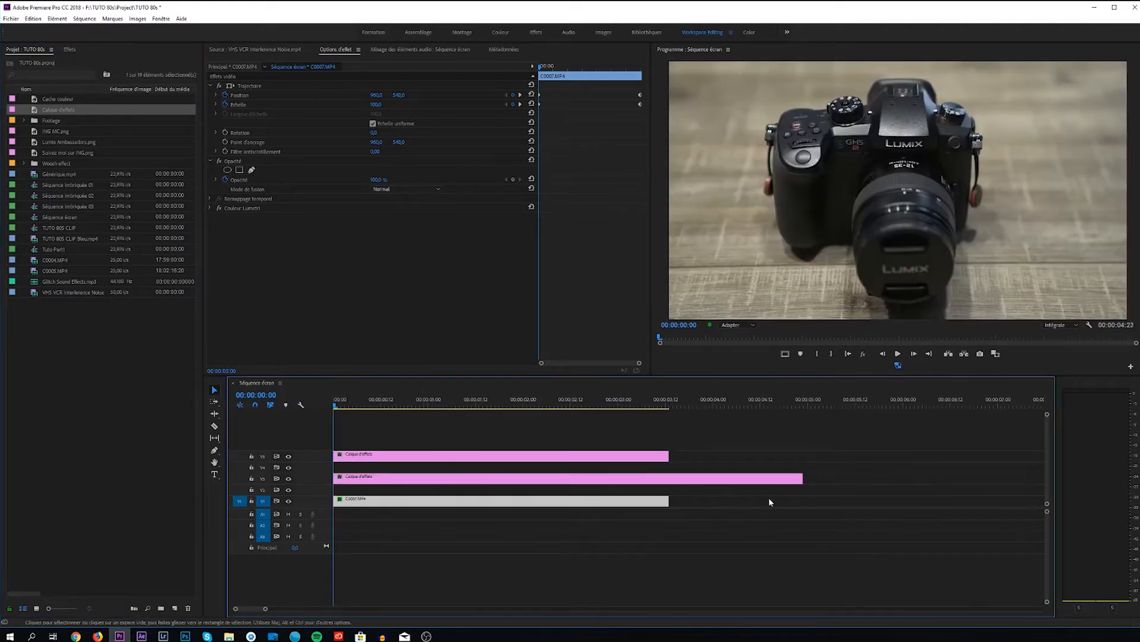
Trim the V3 adjustment layer to the clip's end, then add a matching Calque d'effets on V2 trimmed to the same end.
drag(797, 480, 668, 483)
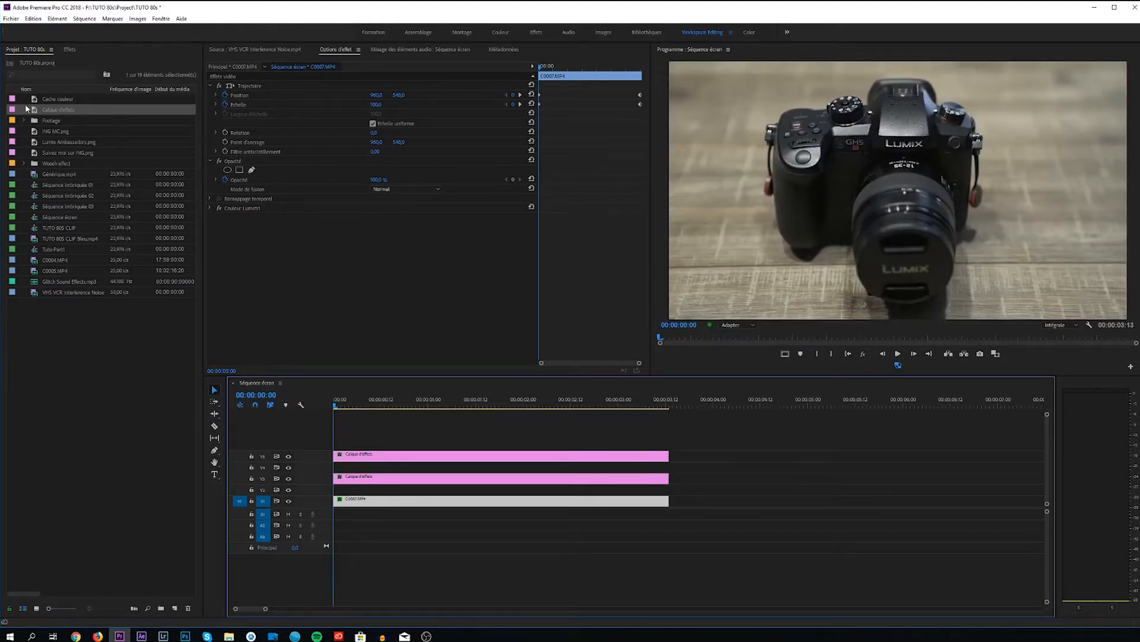
drag(33, 111, 335, 494)
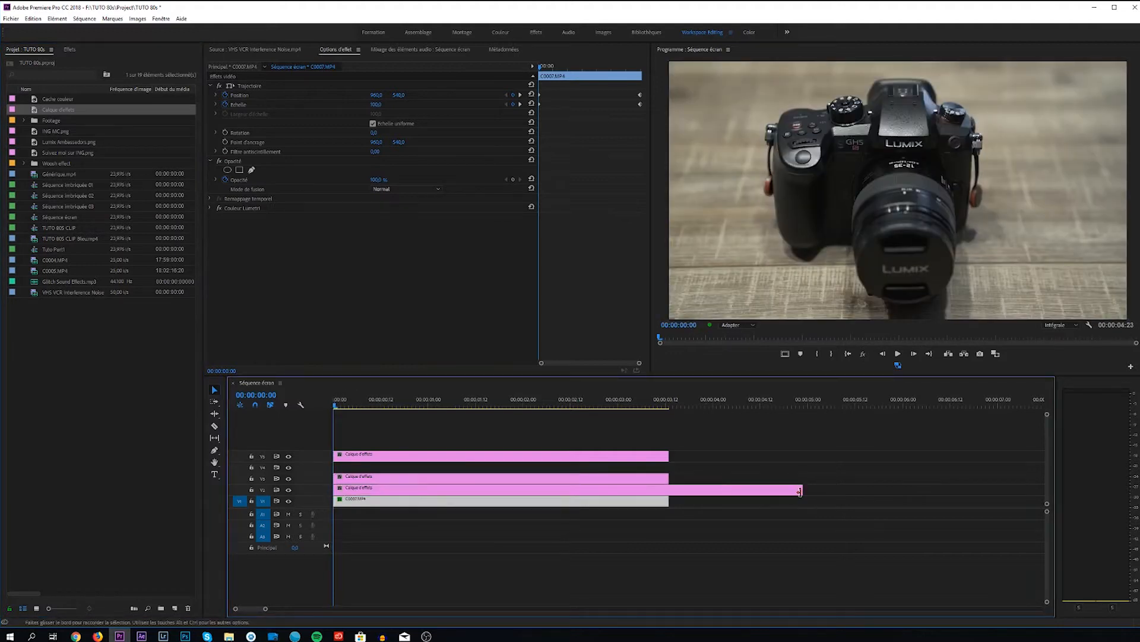
drag(802, 490, 666, 487)
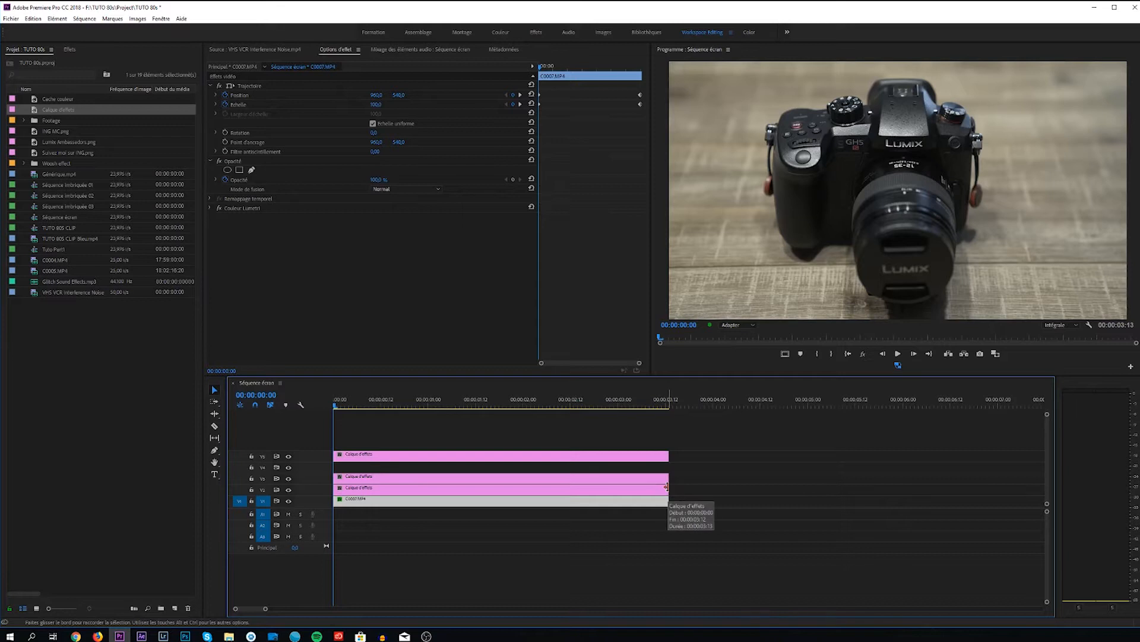
click(712, 493)
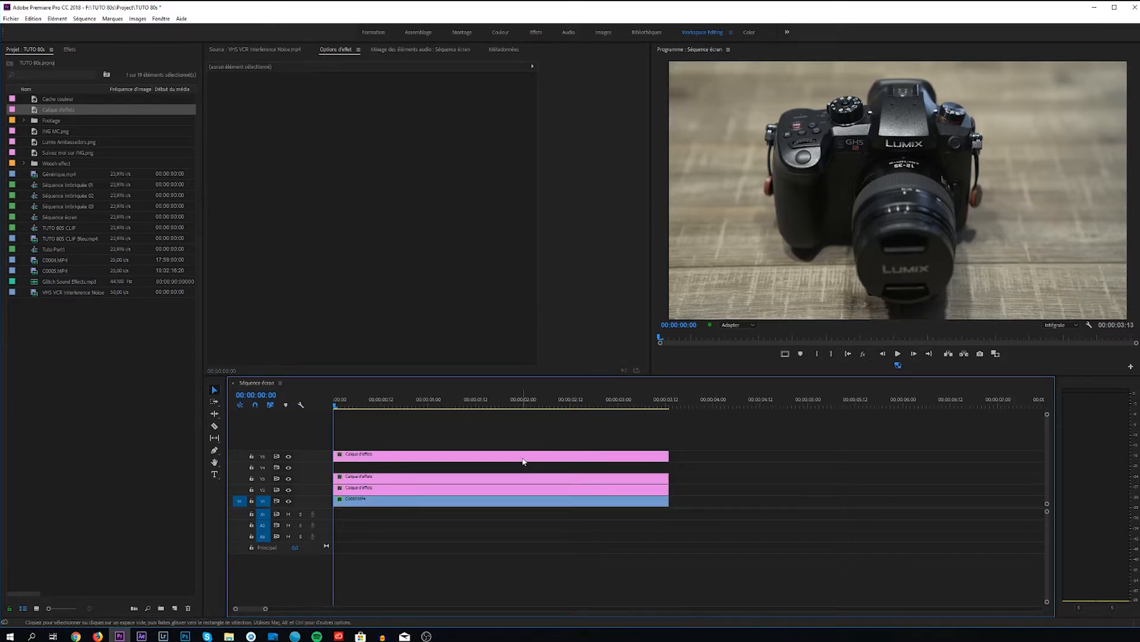
Find the Recadrage video effect and apply it to the adjustment layer on V5.
click(523, 462)
click(69, 50)
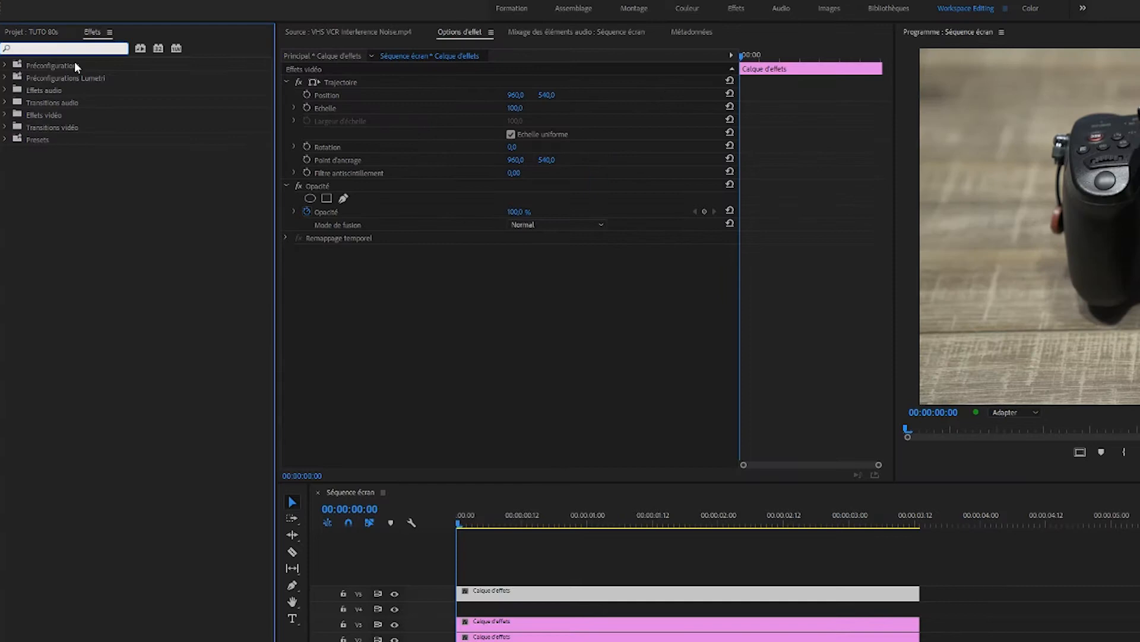
text(recad)
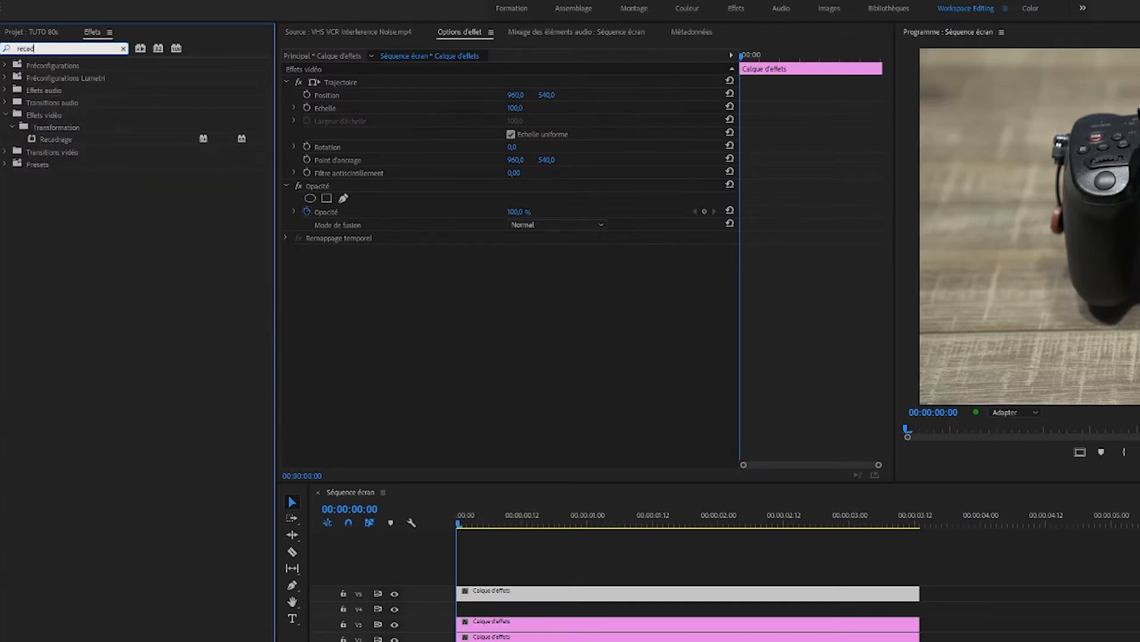
double_click(16, 141)
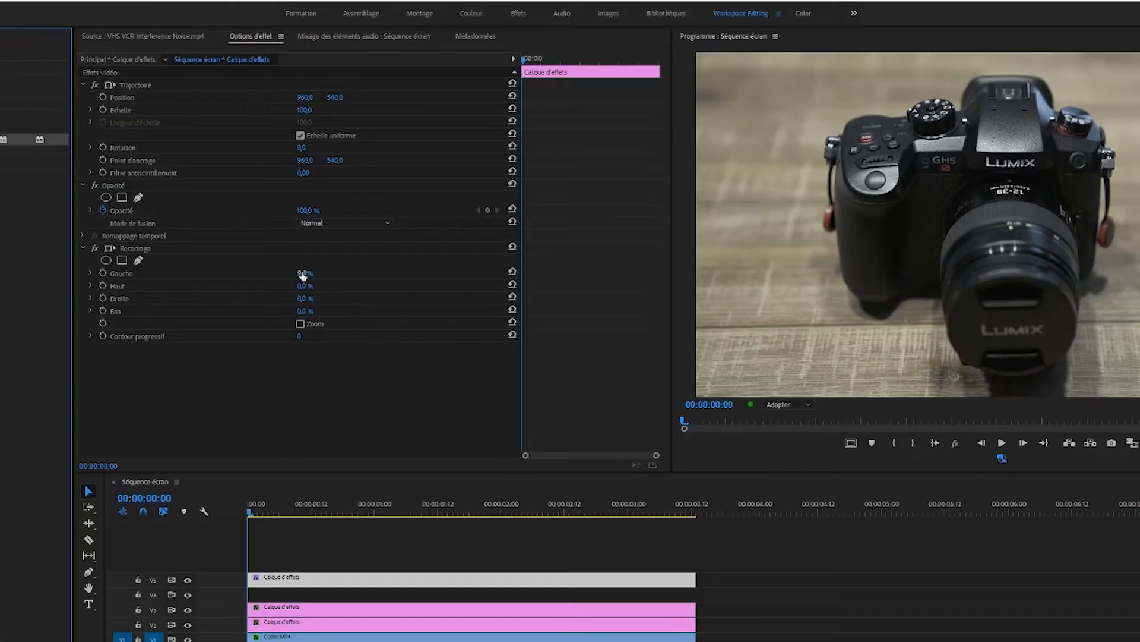
Set the Recadrage effect's Gauche and Droite values to 13 % each on the V5 adjustment layer.
click(518, 276)
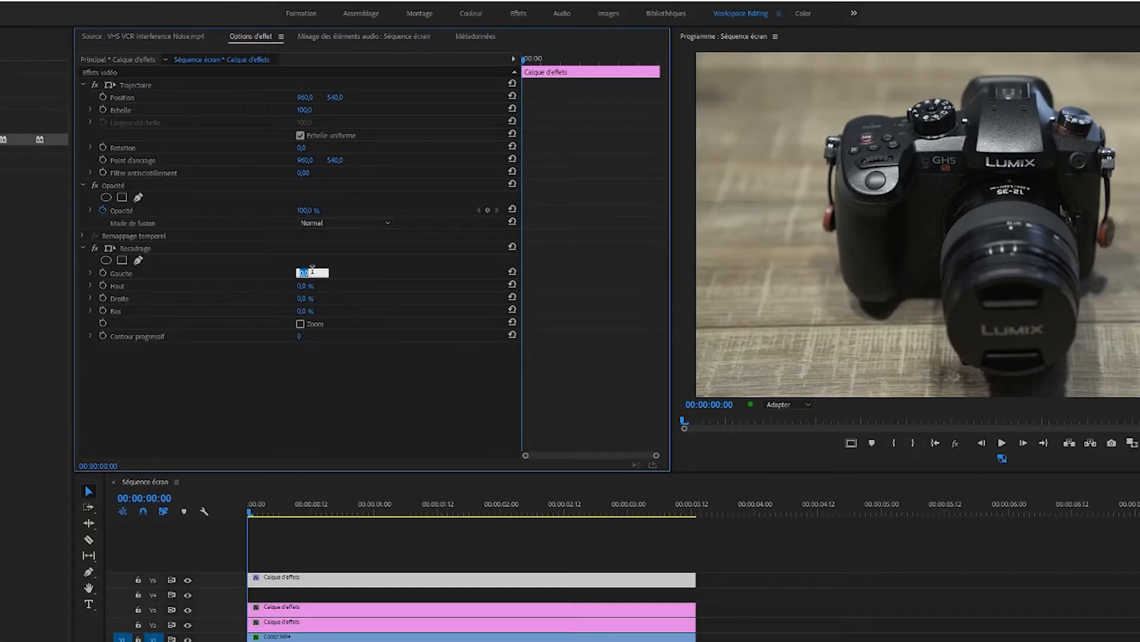
text(13)
key(Return)
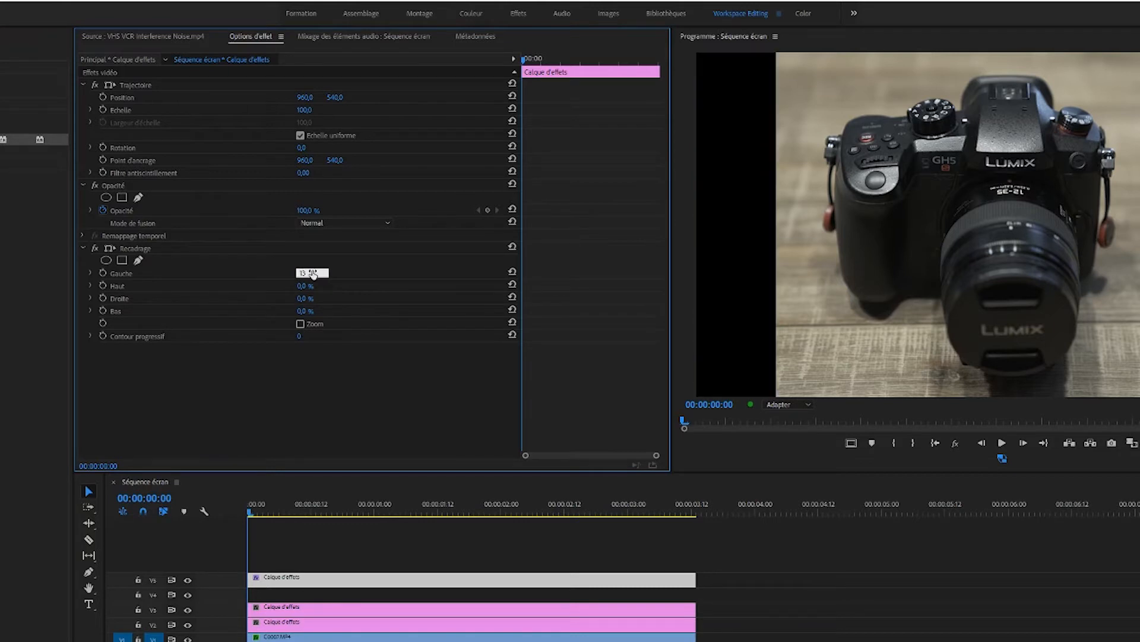
click(304, 299)
text(13)
key(Return)
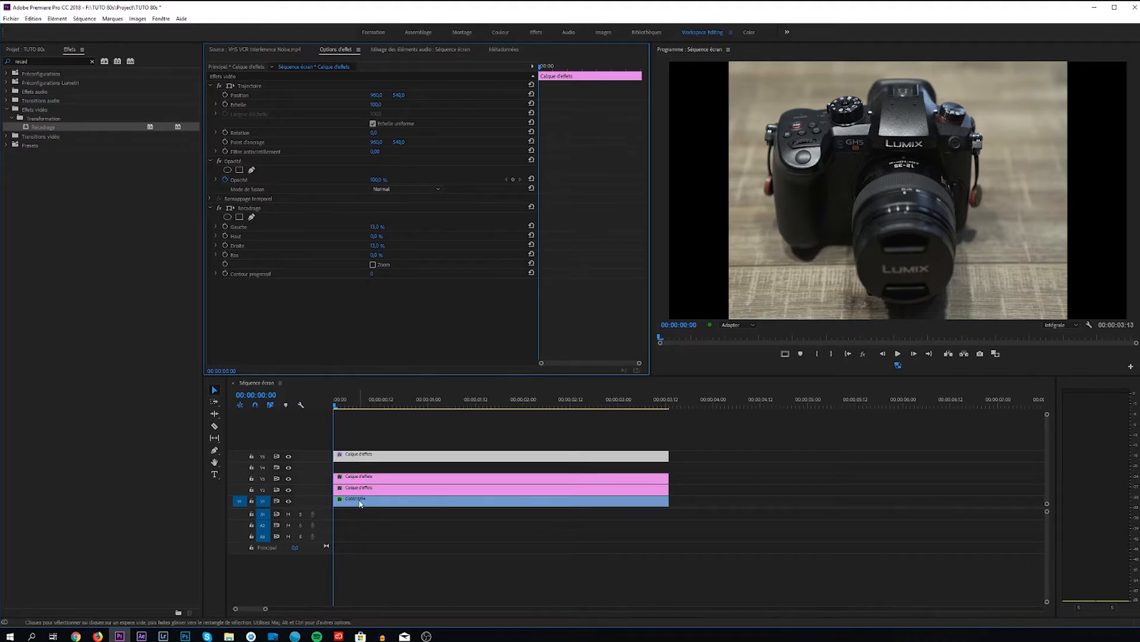
Go to 00:00:00:07 in the sequence and examine the position and scale settings of the C0007.MP4 clip.
click(360, 404)
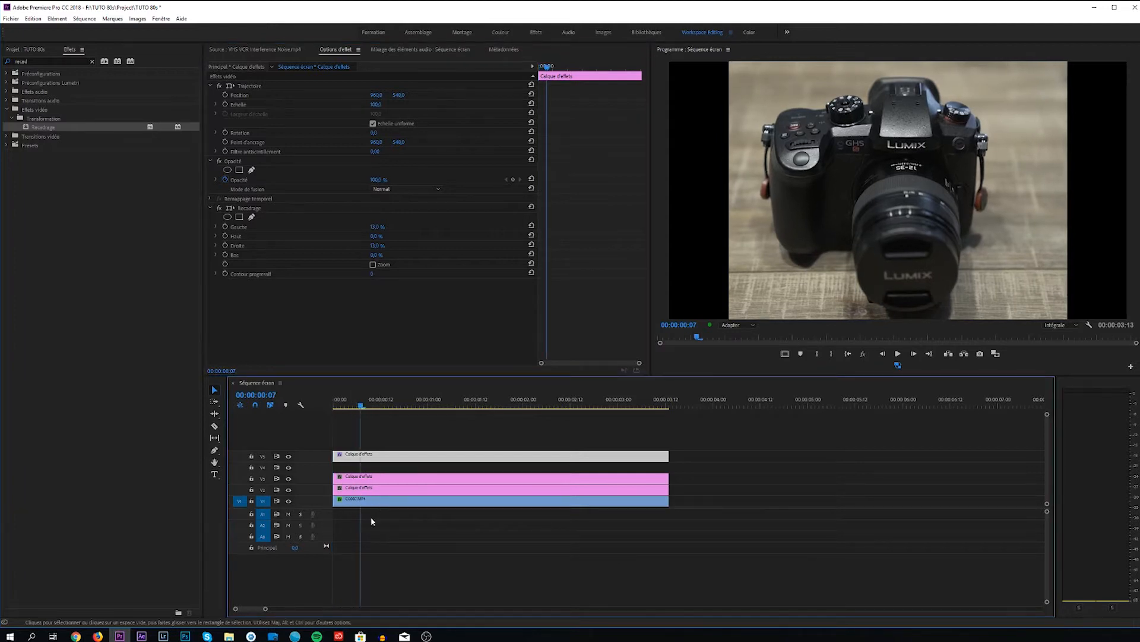
click(365, 506)
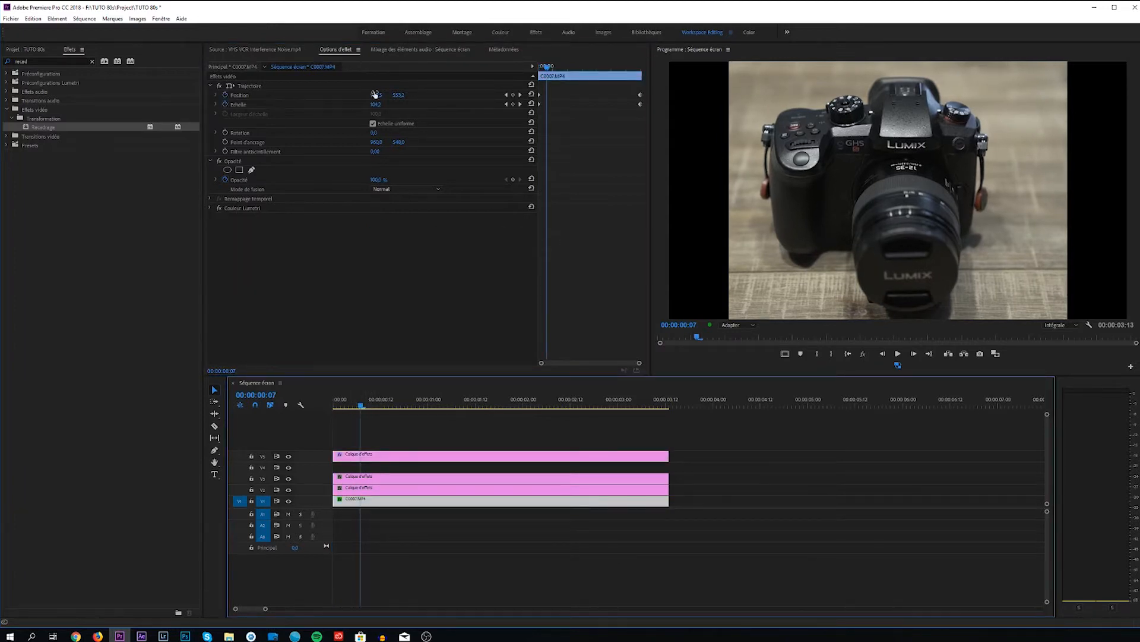
mouse_move(376, 98)
mouse_down()
mouse_move(399, 98)
mouse_move(342, 98)
mouse_move(395, 98)
mouse_move(379, 95)
mouse_up()
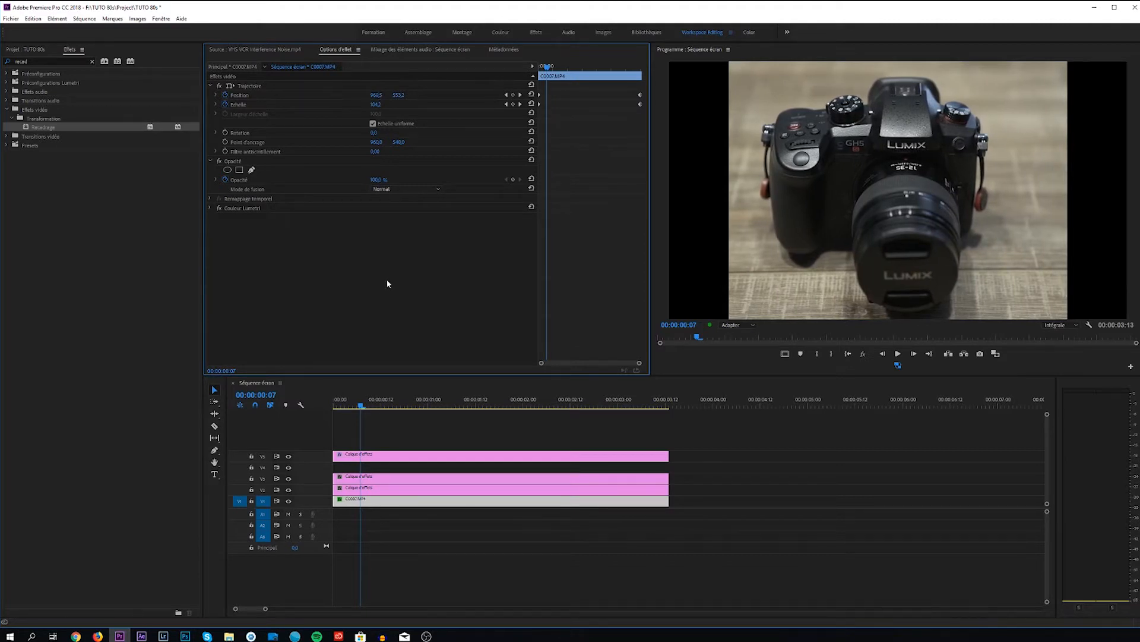
Find the Onde progressive effect and apply it to the adjustment layer on V3.
click(364, 470)
click(364, 479)
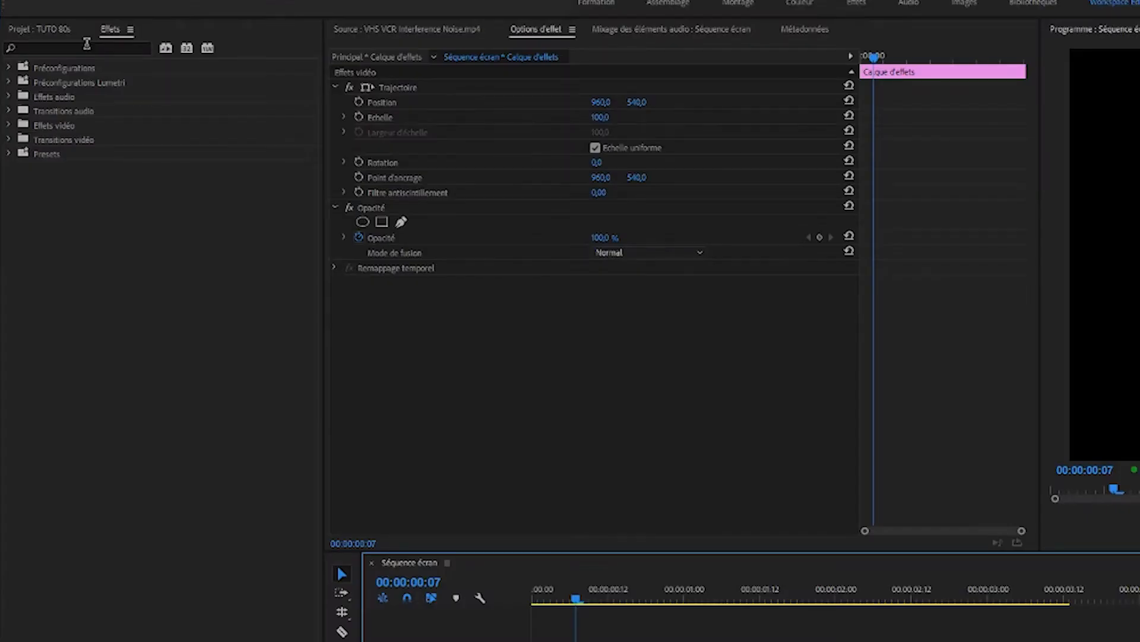
click(56, 59)
text(o)
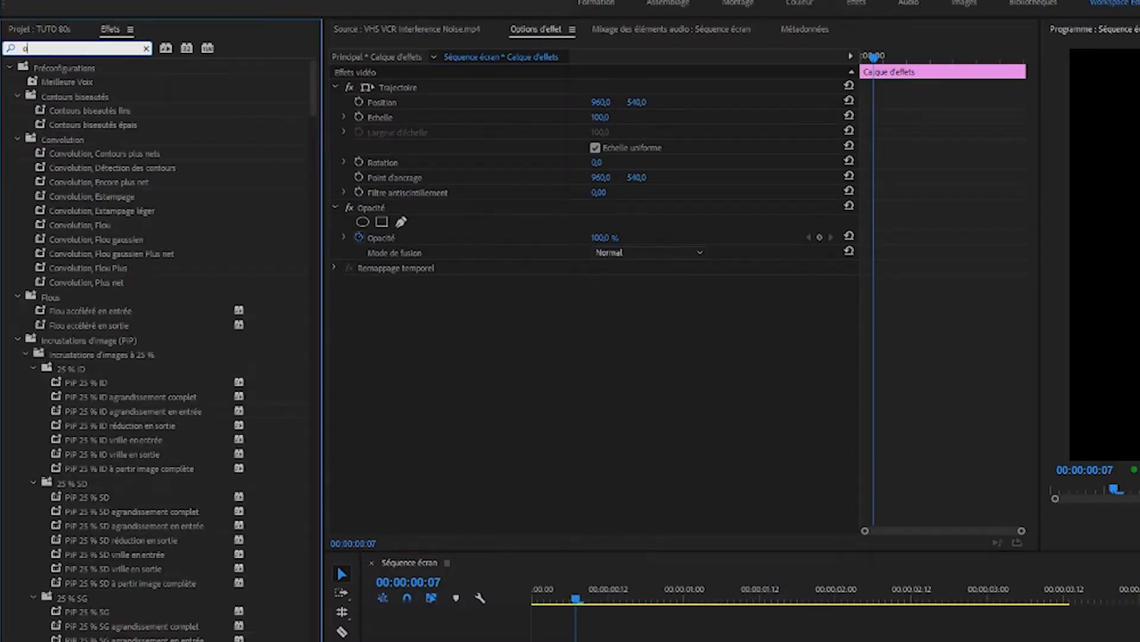
text(nde pro)
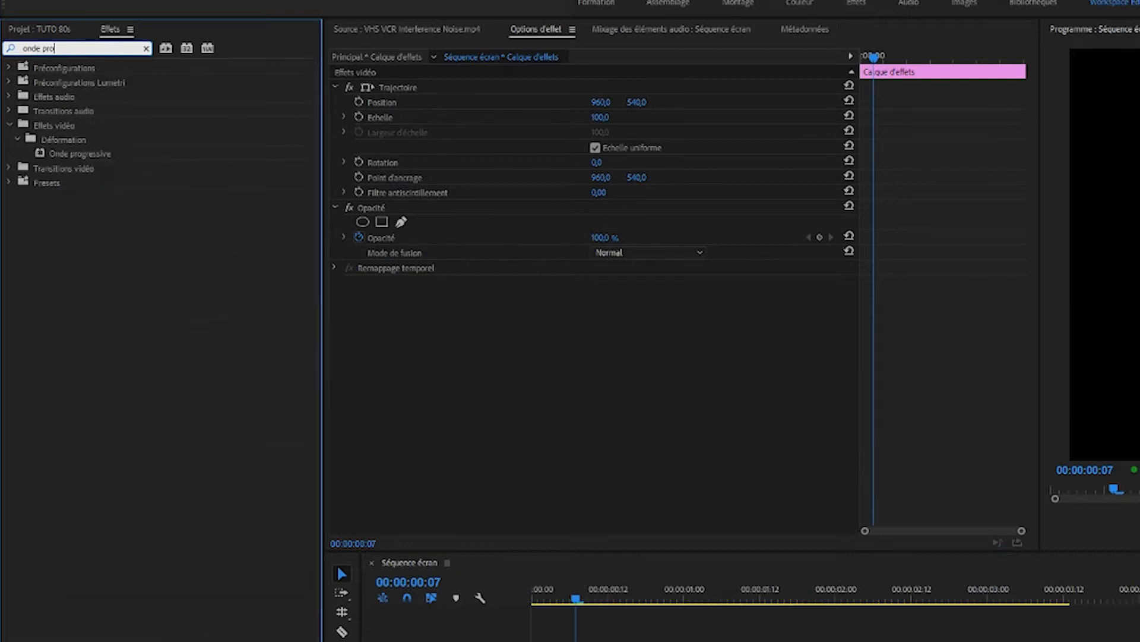
double_click(43, 155)
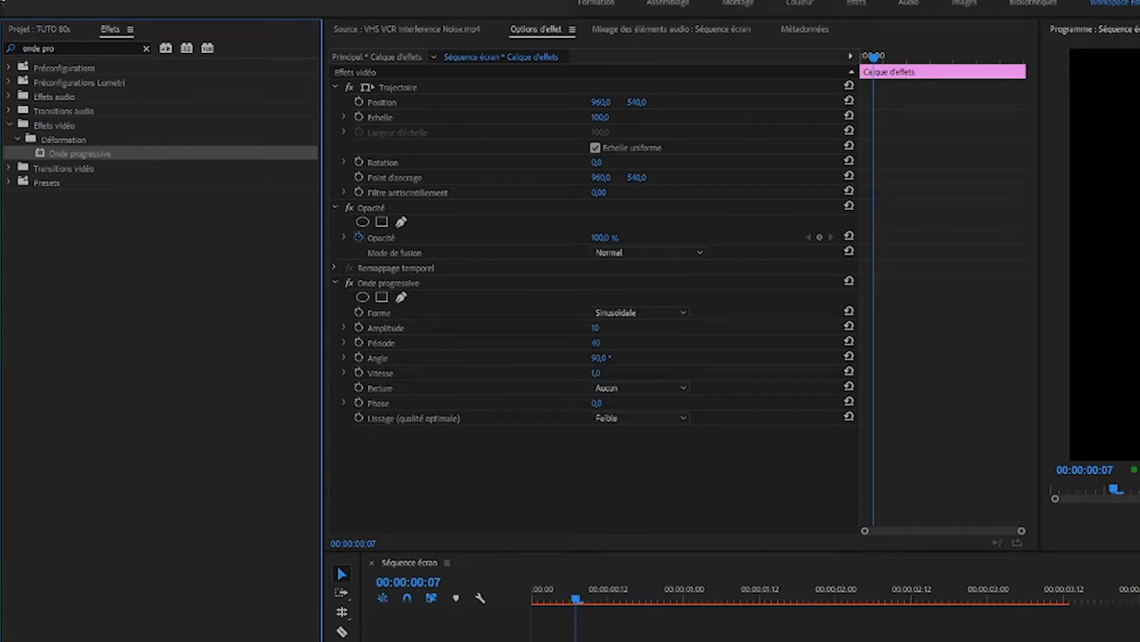
Add the Poussière & rayures and Bruit video effects to the V3 adjustment layer.
click(68, 48)
text(pou)
click(40, 154)
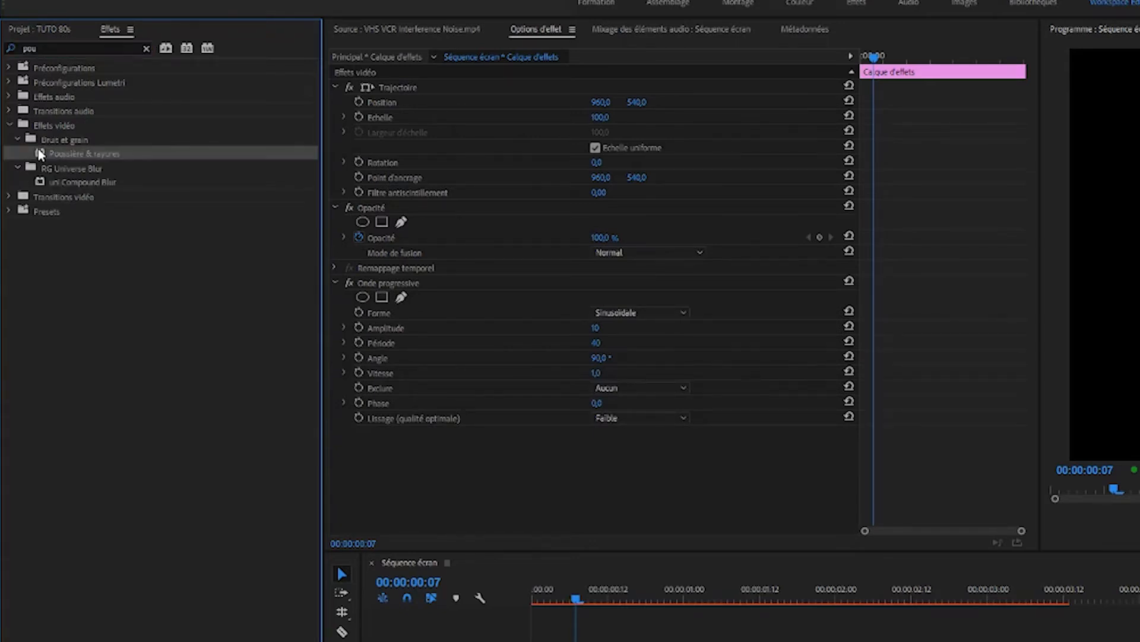
double_click(40, 154)
click(115, 48)
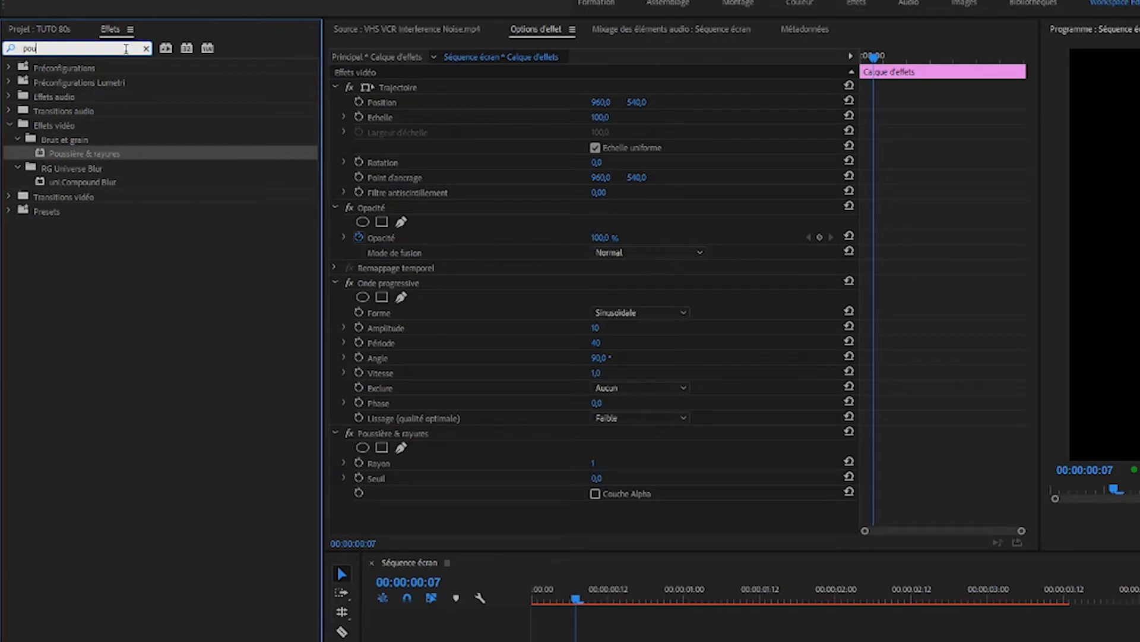
text(bruit)
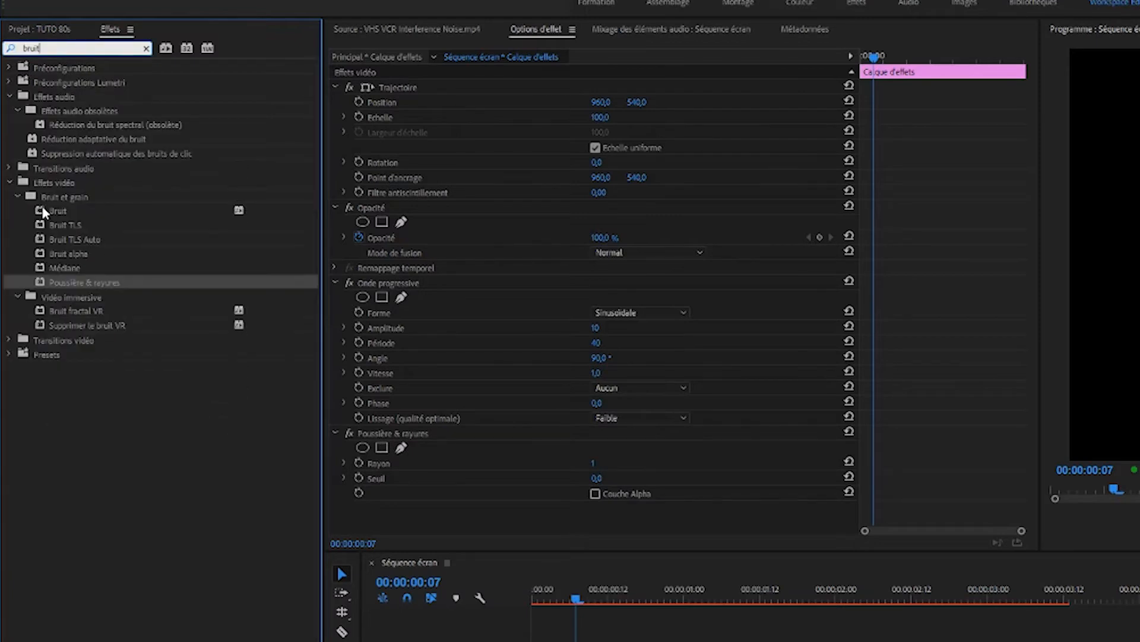
double_click(58, 210)
Add the Balance des couleurs (TLS) and Ombre/Ton clair effects to the V3 adjustment layer.
click(69, 48)
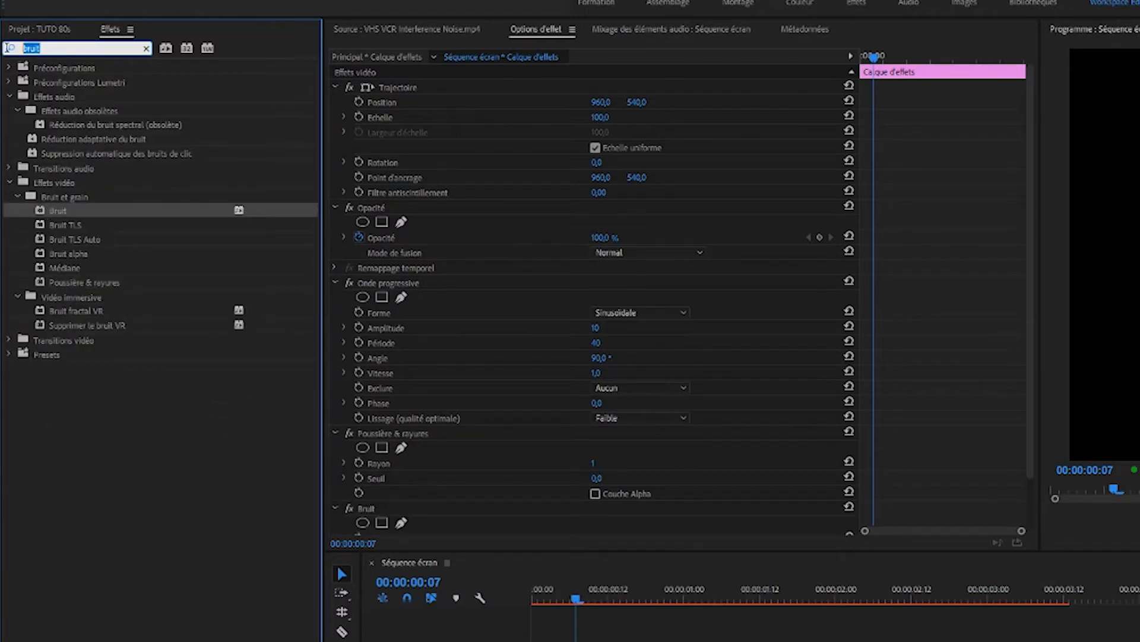
text(balance)
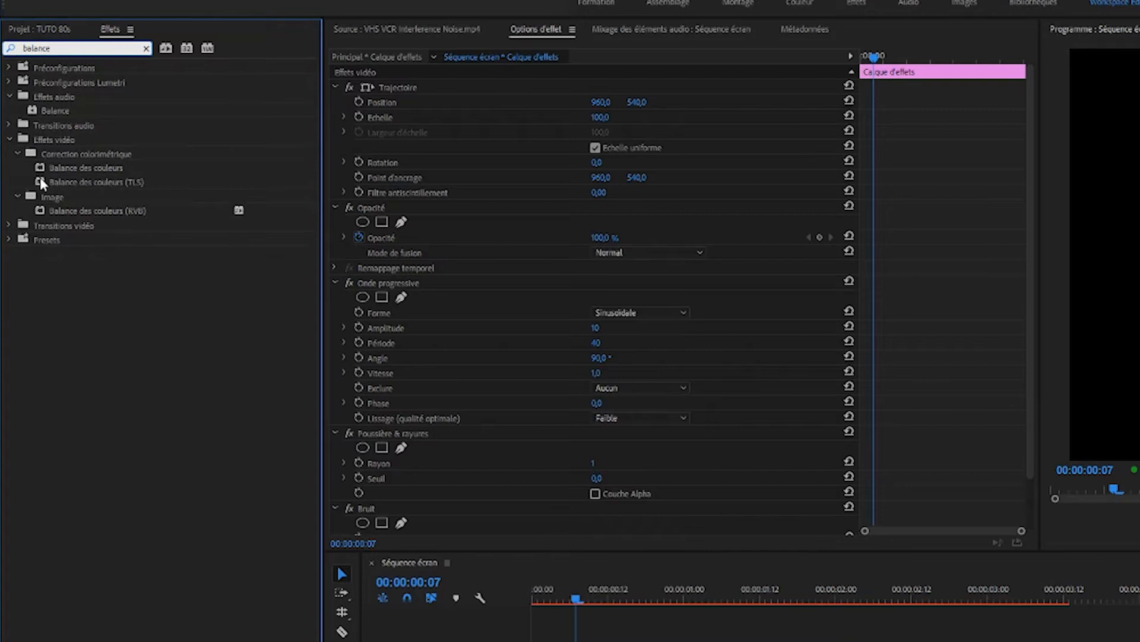
click(42, 183)
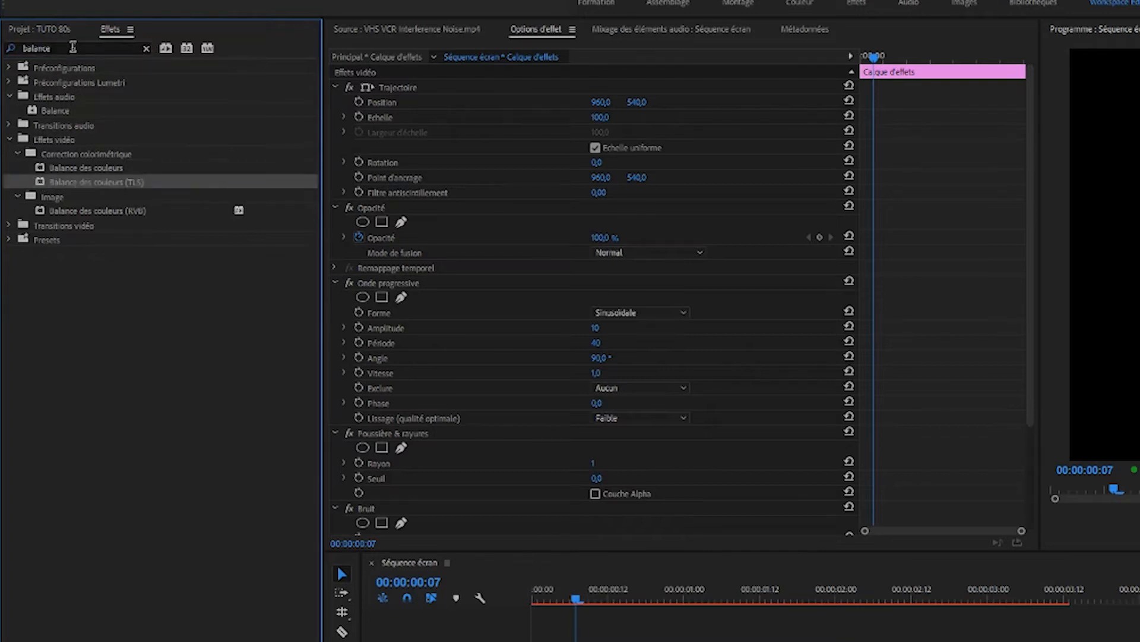
click(72, 47)
text(ombre)
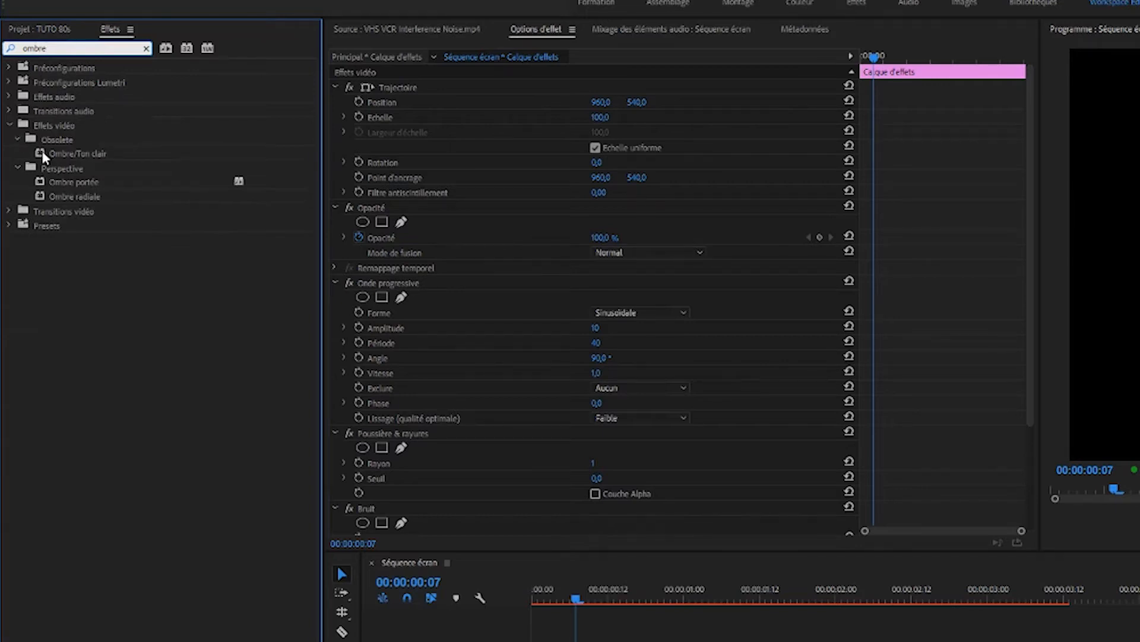
click(45, 154)
Search the effects for "flou" and apply Flou directionnel to the V3 adjustment layer.
click(5, 47)
text(flou)
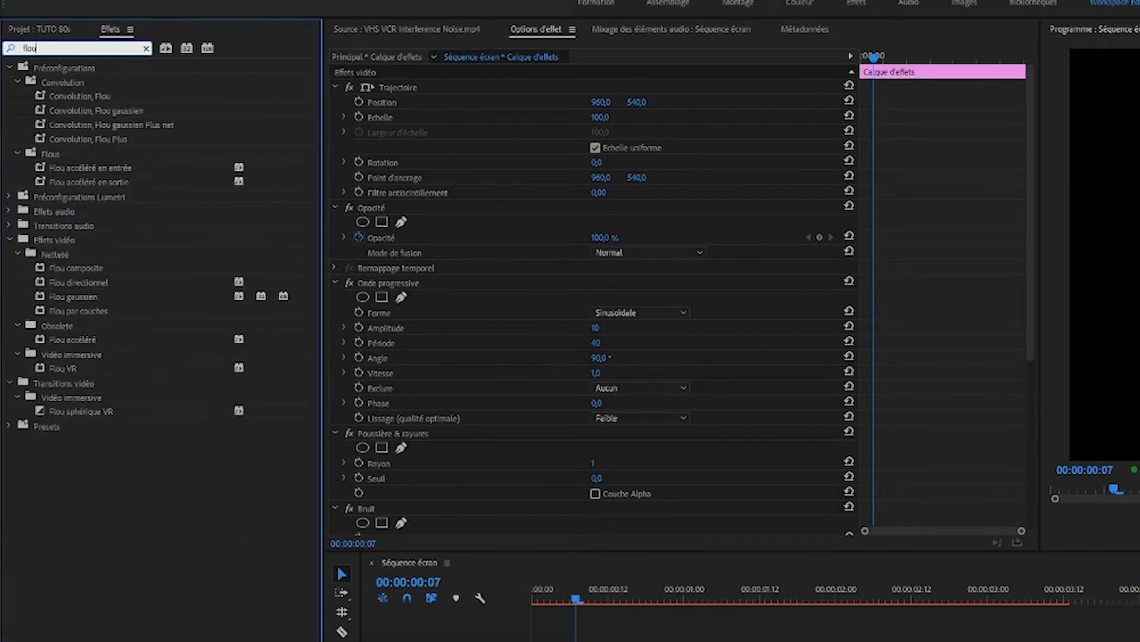
click(42, 285)
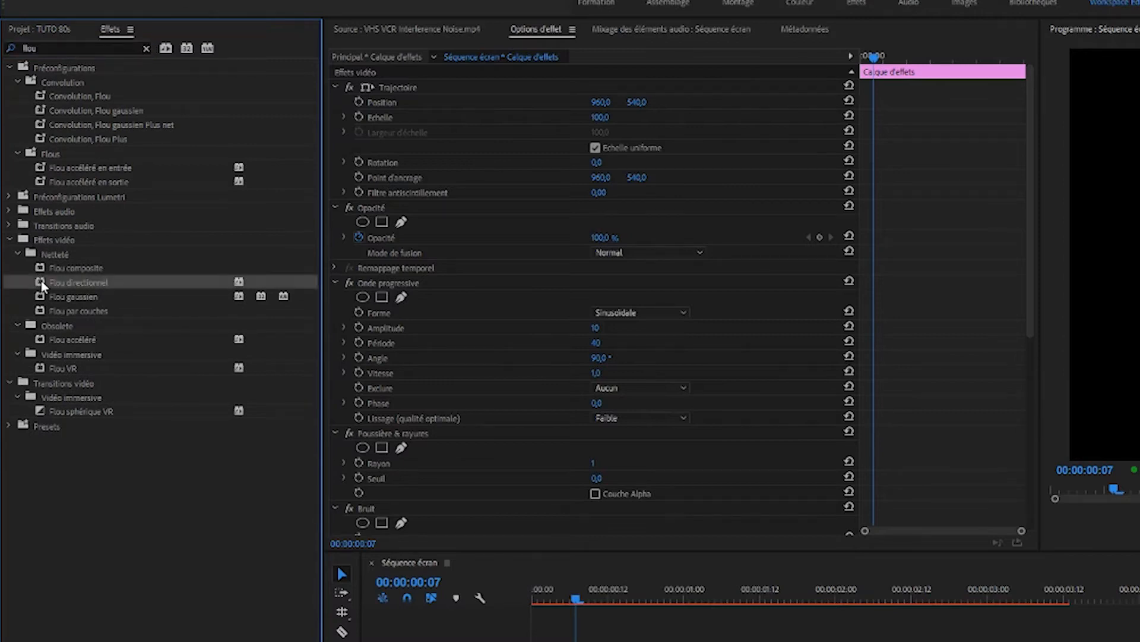
Apply the Estampage couleur and Estampage effects to the V3 adjustment layer and save the project.
click(65, 47)
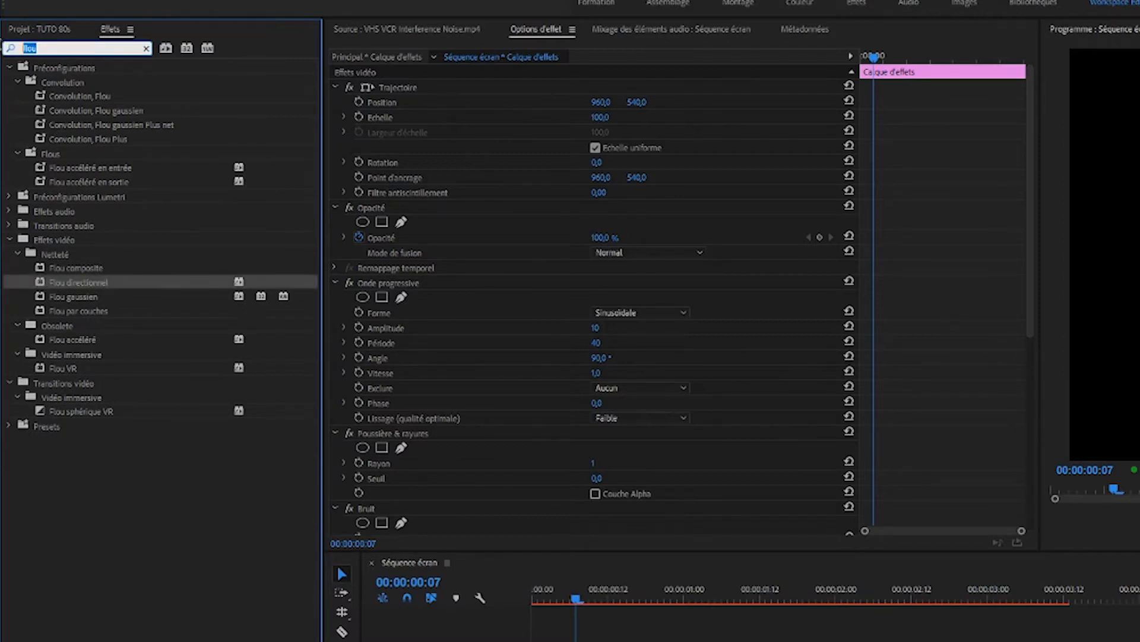
text(estam)
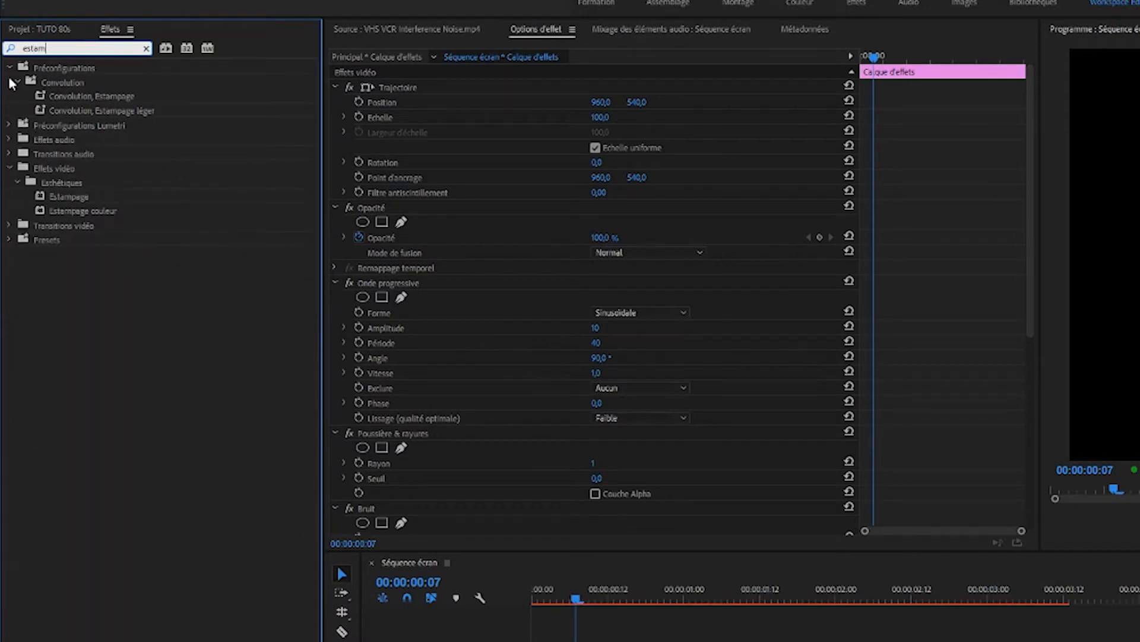
click(42, 210)
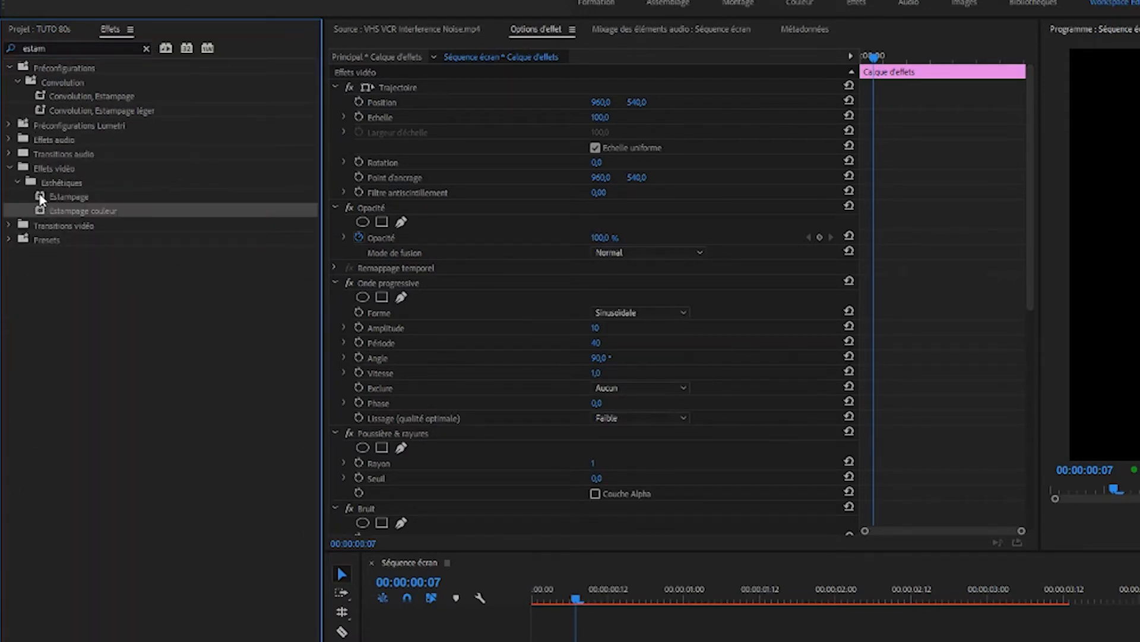
click(42, 198)
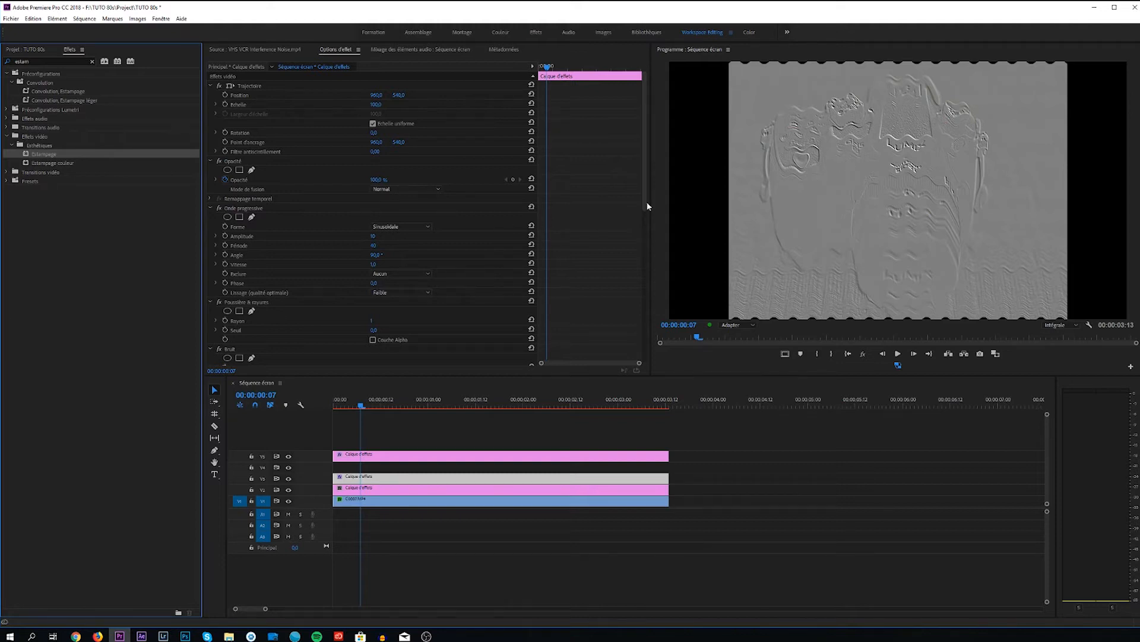
key(ctrl+s)
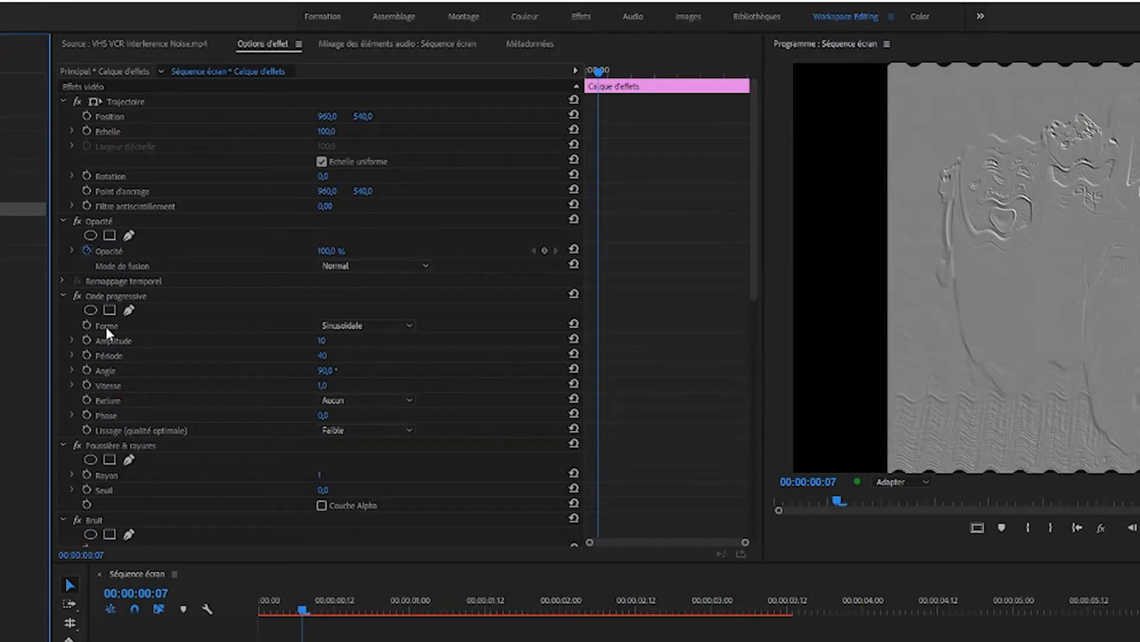
Configure Onde progressive on the V3 adjustment layer with Forme Triangulaire, Amplitude 1 and Période 10.
click(352, 327)
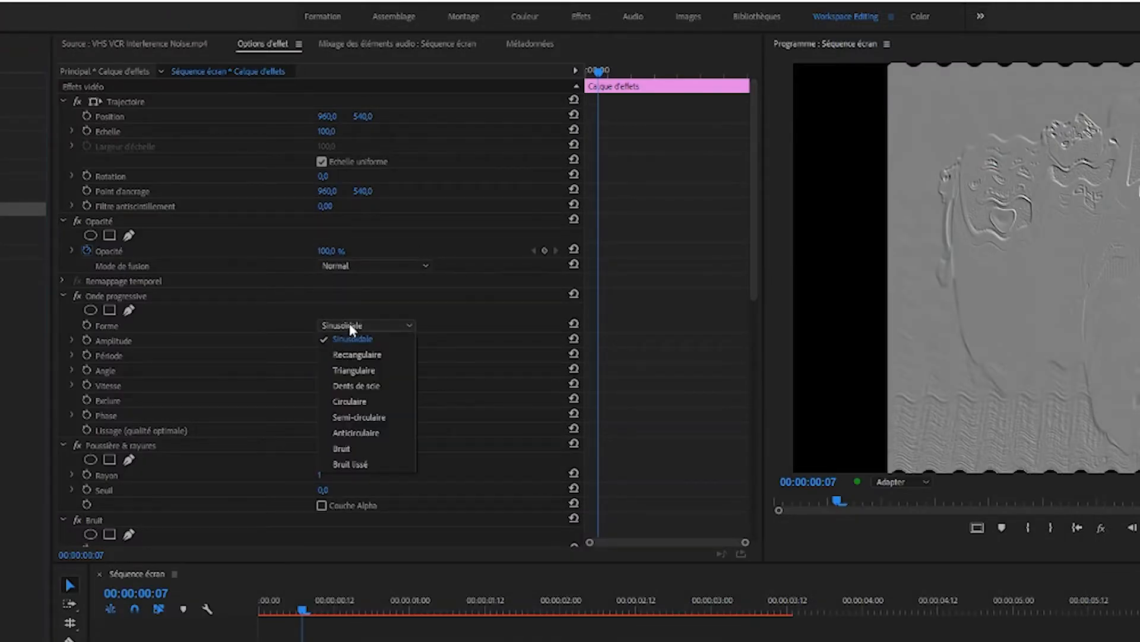
click(355, 370)
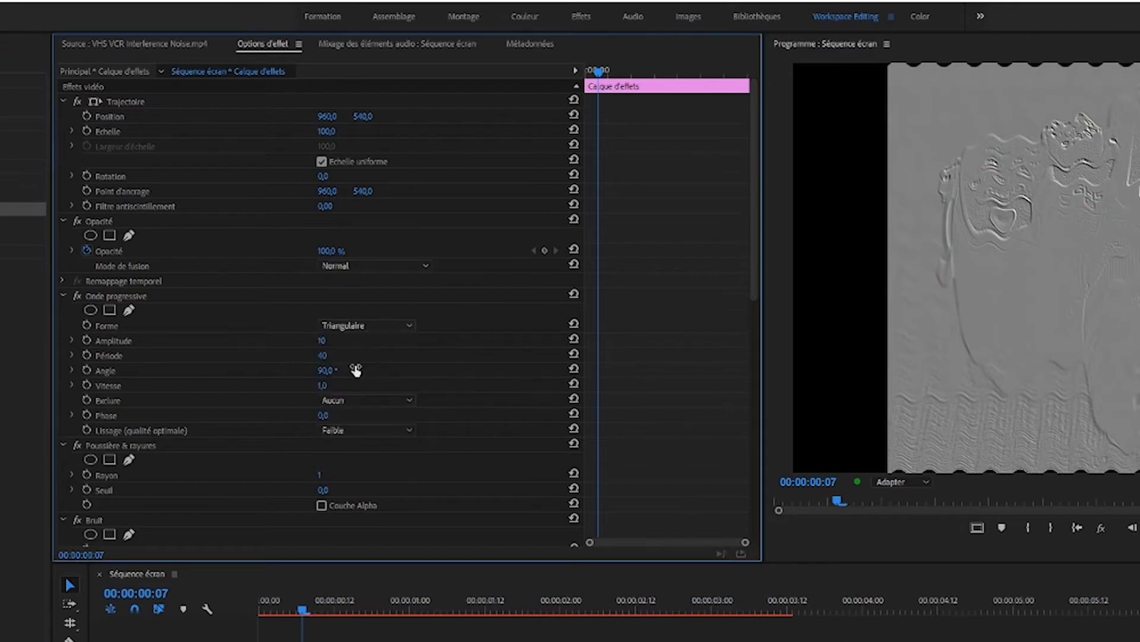
click(336, 339)
text(1)
key(Tab)
text(10)
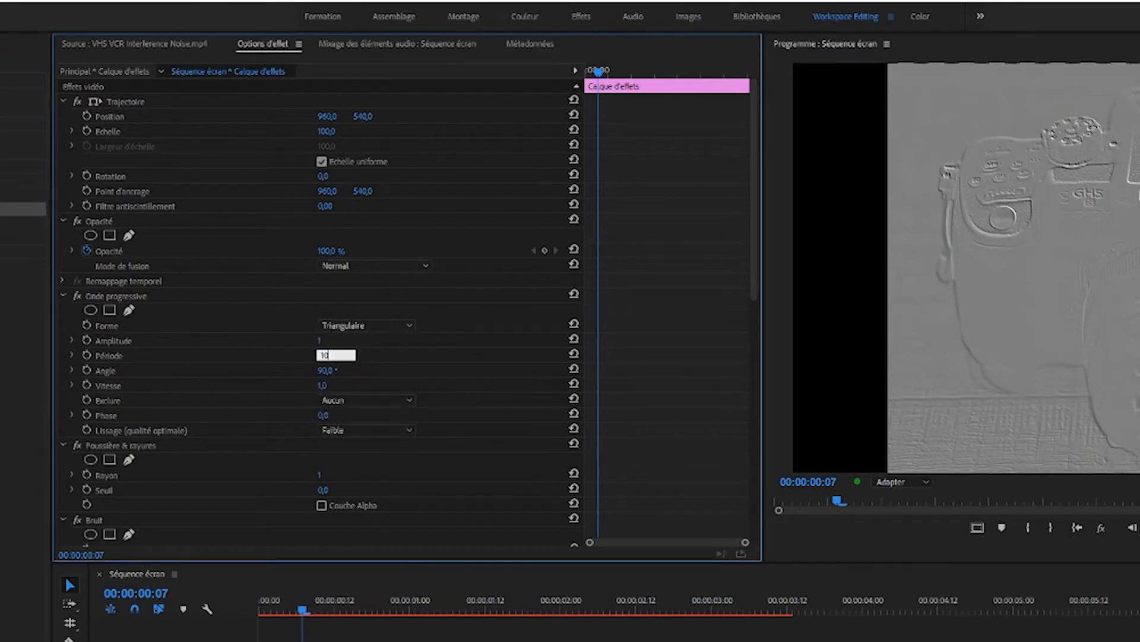
key(Return)
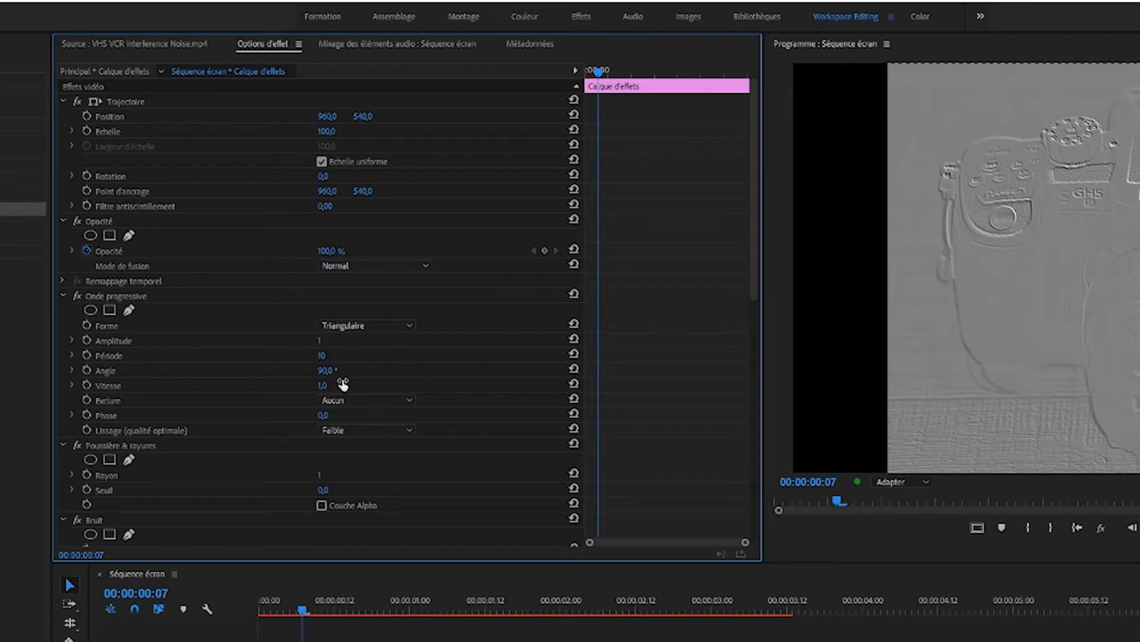
Set Onde progressive's Vitesse to 0,5 and Exclure to Pourtour on the V3 adjustment layer.
click(322, 386)
text(0,5)
key(Return)
click(339, 400)
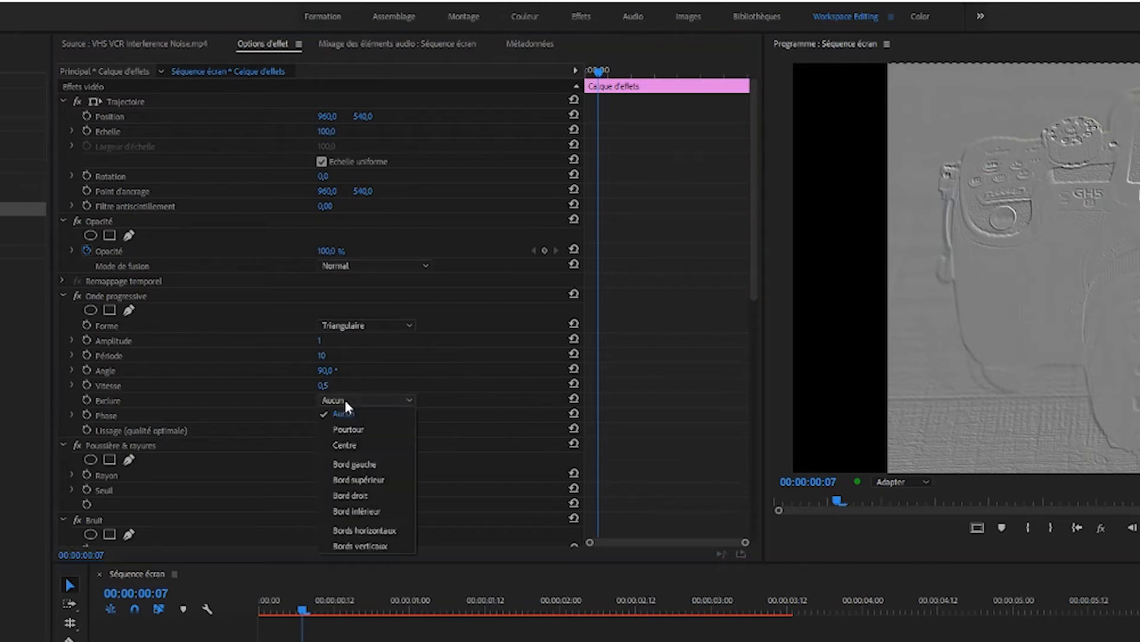
click(360, 428)
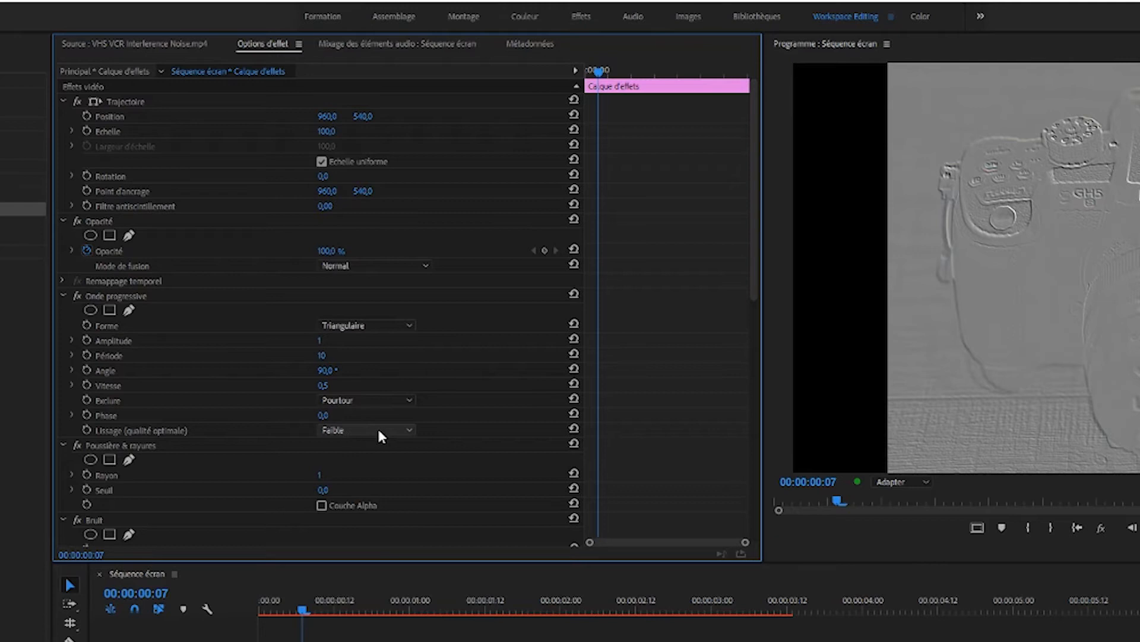
click(63, 296)
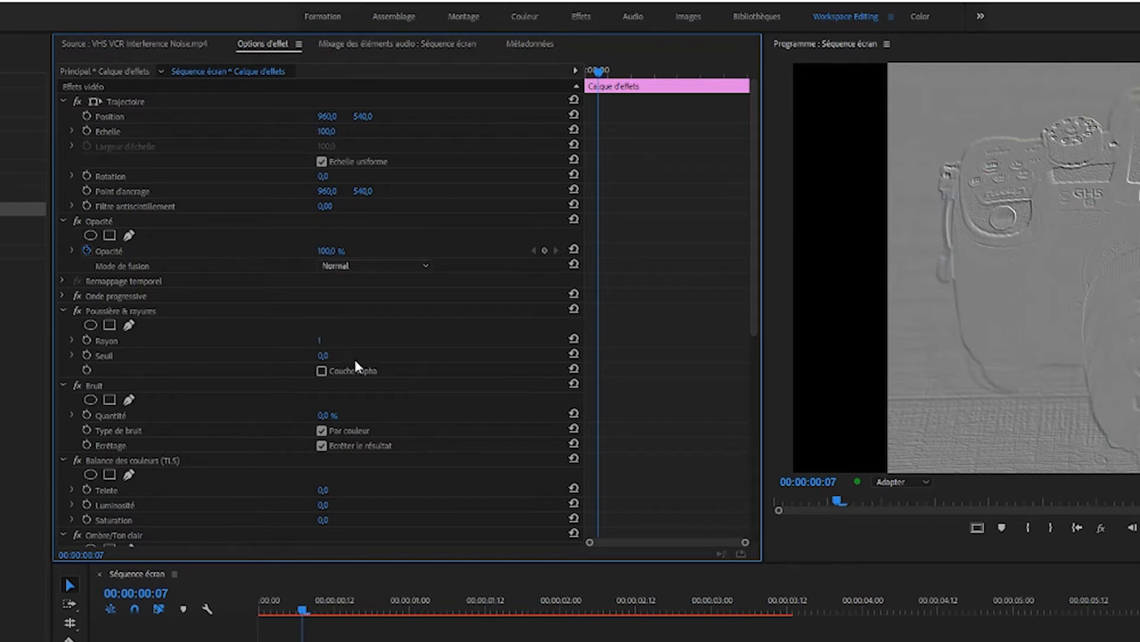
Set the Bruit effect's Quantité to 3 % on the V3 adjustment layer, leaving Poussière & rayures at its defaults.
click(63, 311)
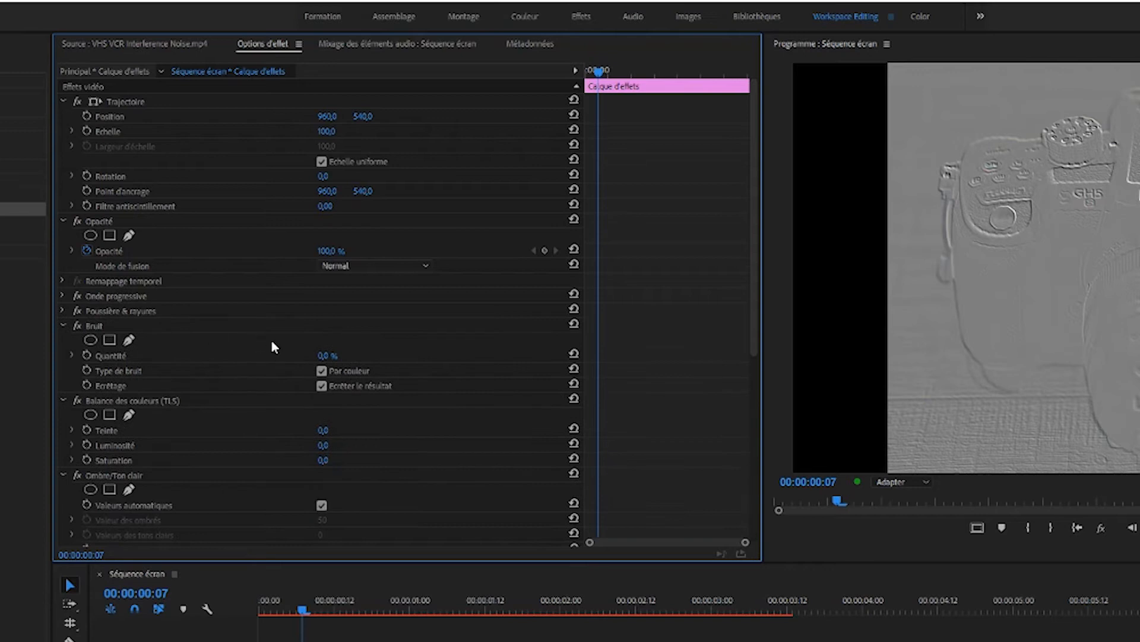
click(326, 355)
text(3)
key(Return)
click(63, 326)
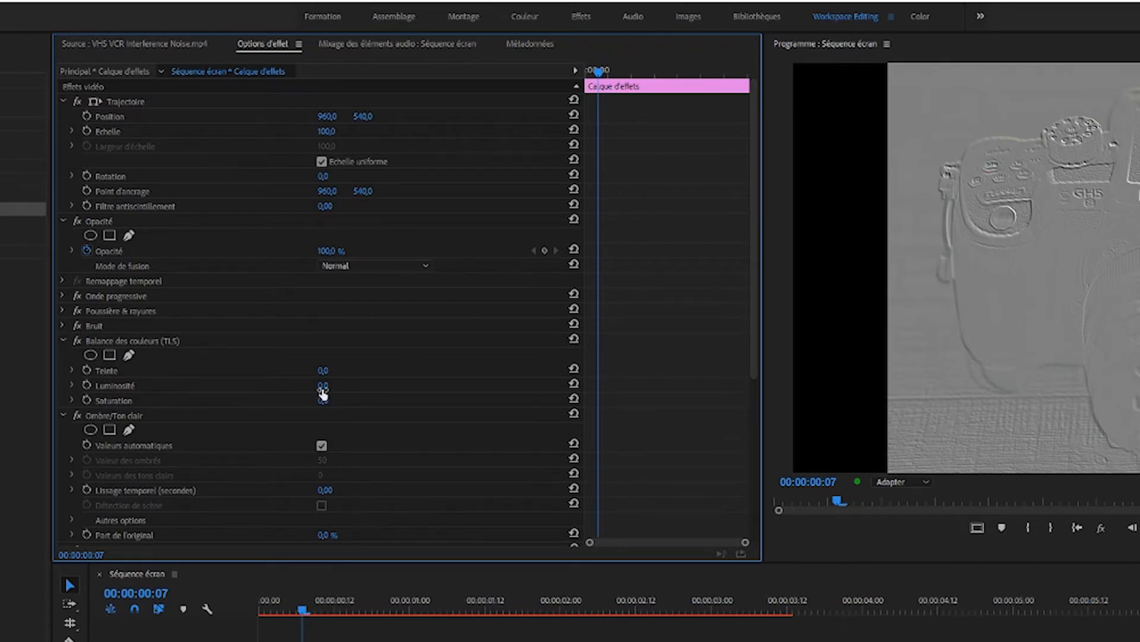
Set Luminosité to -15 and Saturation to -45 in the Balance des couleurs (TLS) effect.
click(323, 385)
text(-15)
key(Return)
click(323, 399)
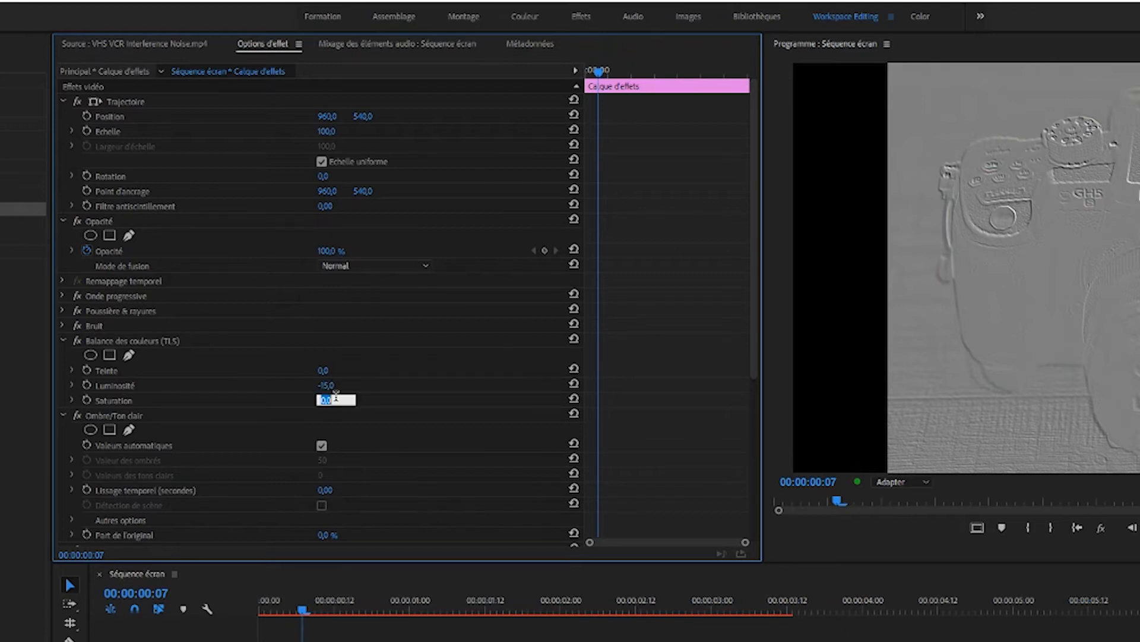
text(-45)
key(Return)
click(63, 341)
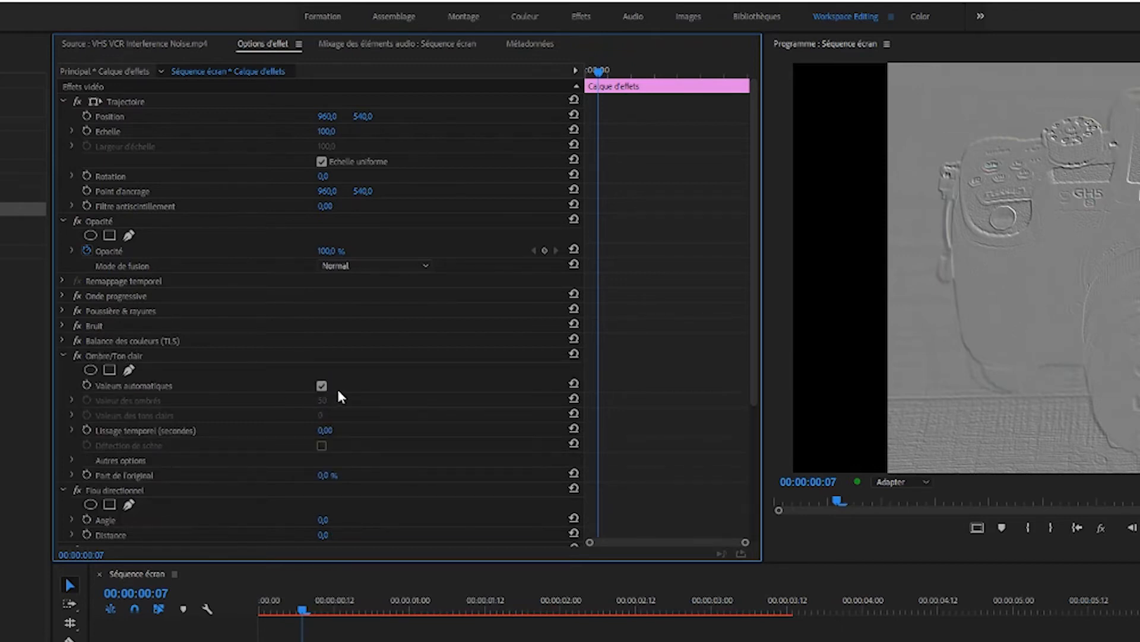
In Ombre/Ton clair, disable Valeurs automatiques and set Valeur des ombres to 100 and Part de l'original to 35 %.
click(322, 386)
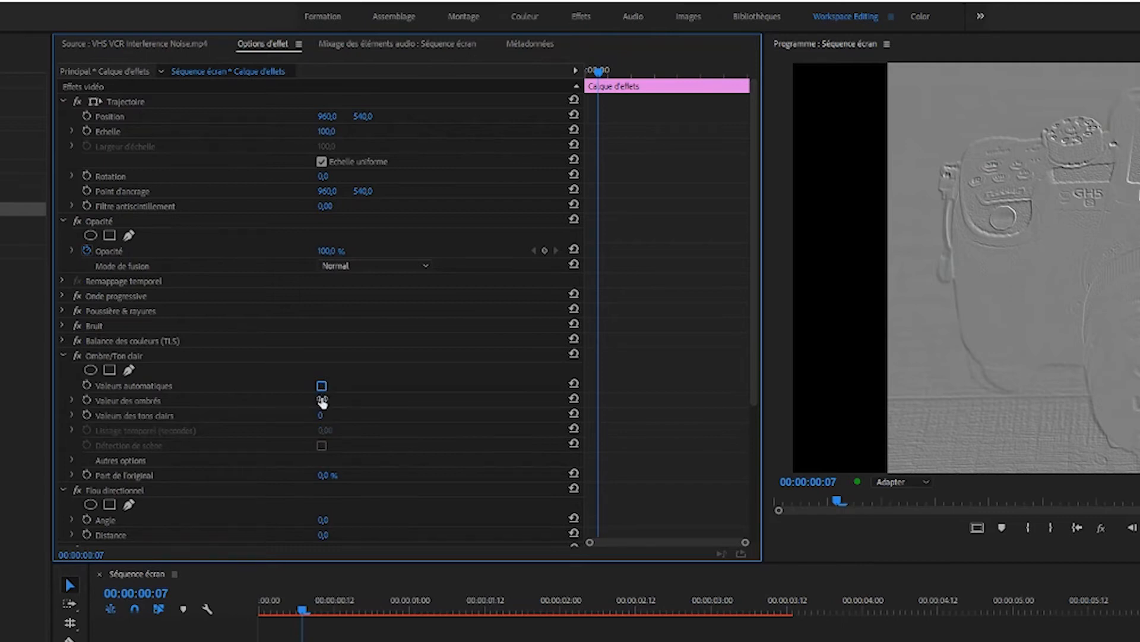
click(323, 402)
text(100)
key(Return)
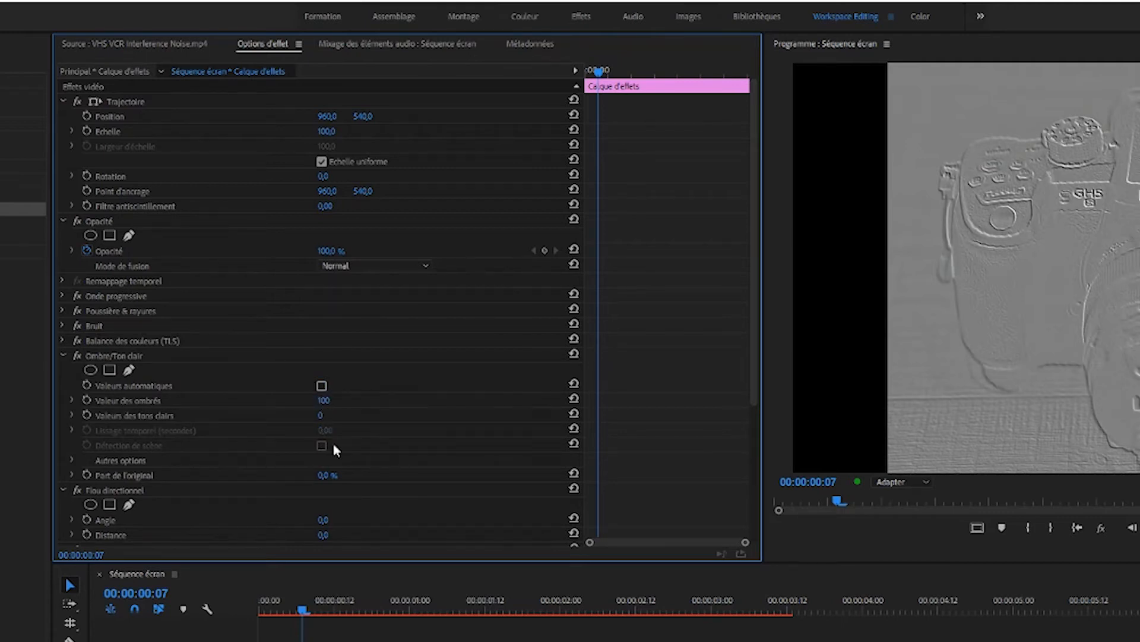
click(335, 473)
text(35)
key(Return)
click(63, 356)
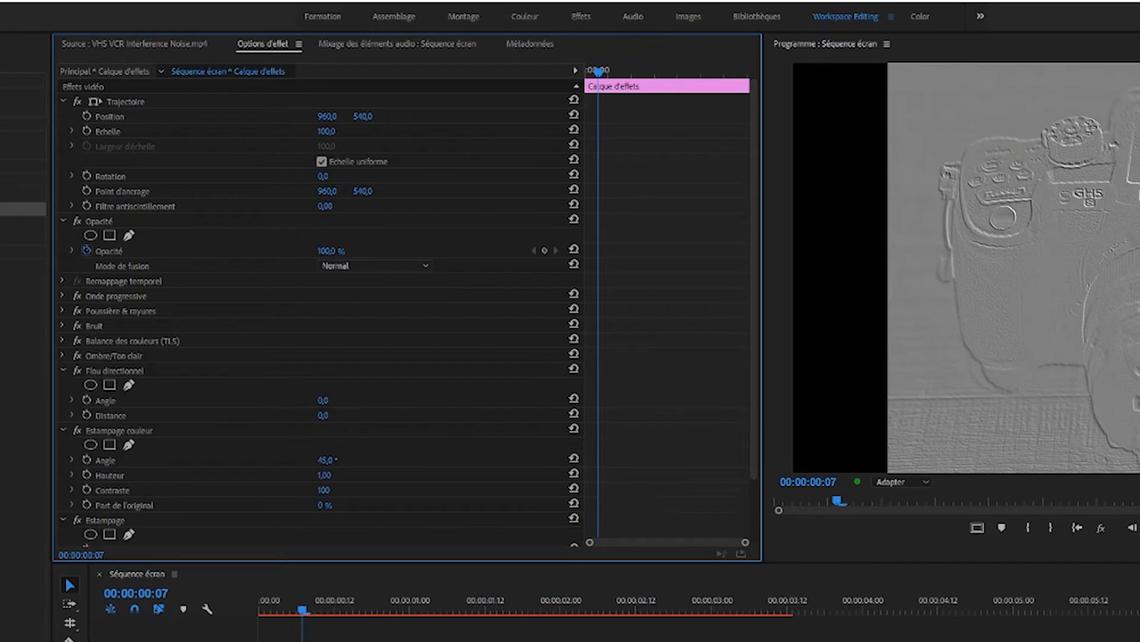
Set the V3 adjustment layer's Flou directionnel to an Angle of 90° and a Distance of 3.
click(325, 399)
text(90)
key(Return)
click(324, 415)
text(3)
key(Return)
click(63, 369)
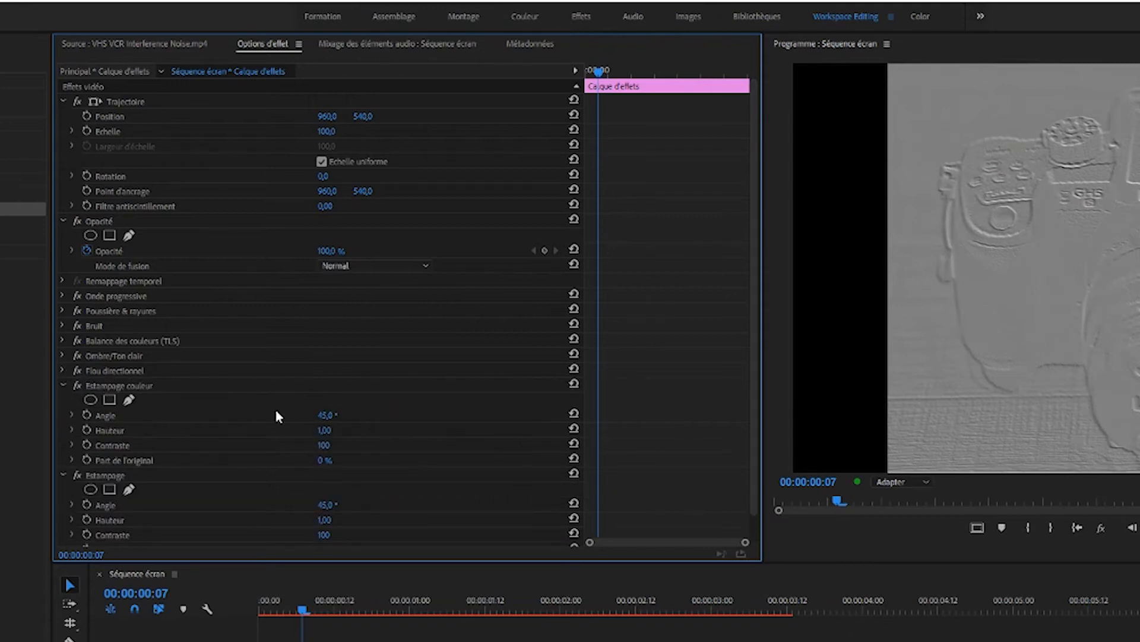
Set Estampage couleur's Hauteur to 5 and Part de l'original to 80 %.
click(325, 429)
text(5)
key(Return)
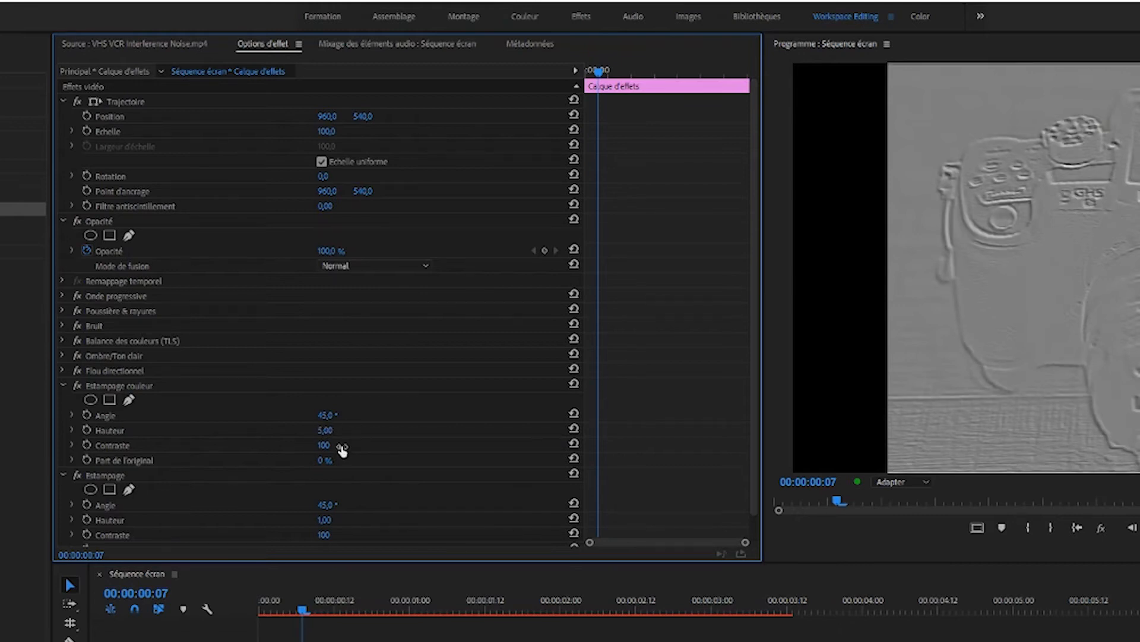
click(324, 461)
text(80)
key(Return)
click(65, 387)
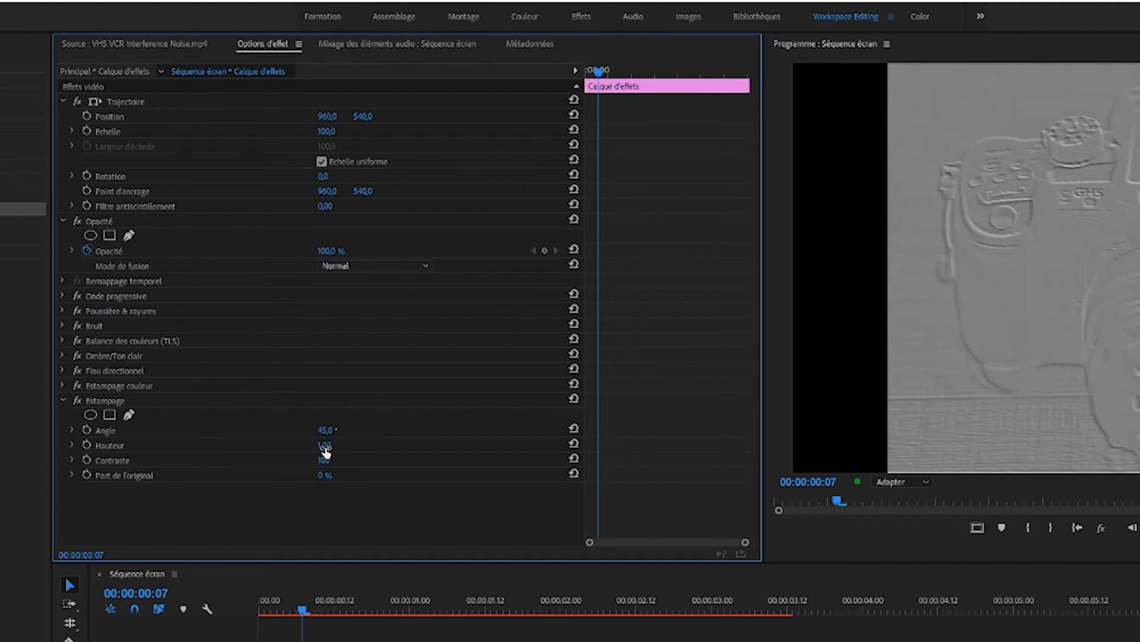
Set the Estampage effect's Hauteur to 3, Contraste to 300 and Part de l'original to 80 %.
click(327, 444)
text(3)
key(Return)
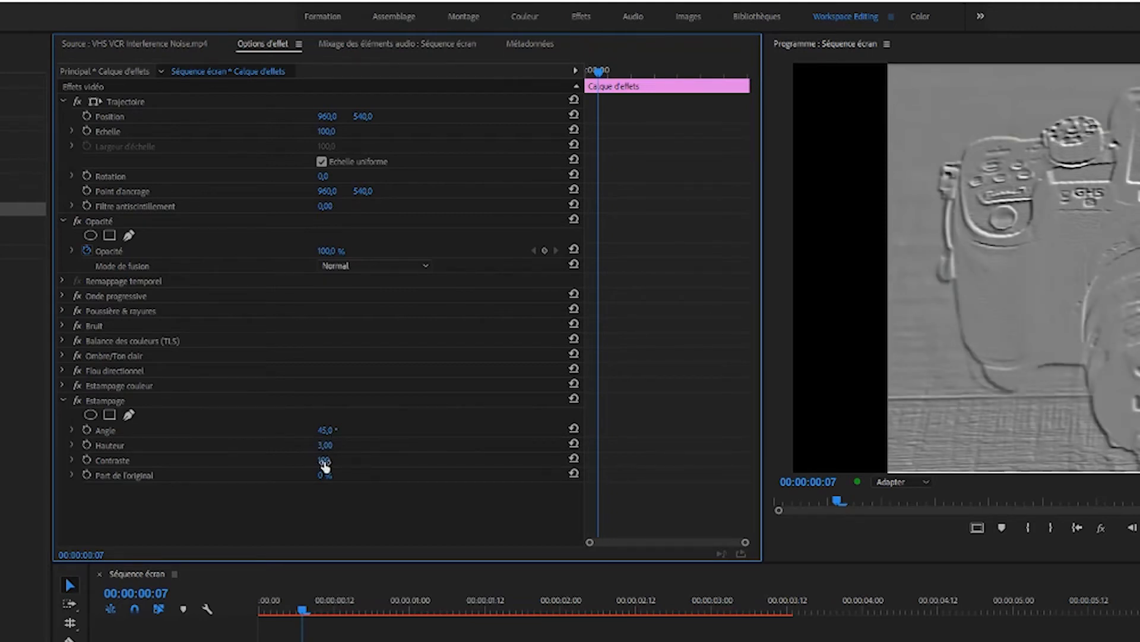
click(334, 458)
text(300)
key(Return)
click(322, 477)
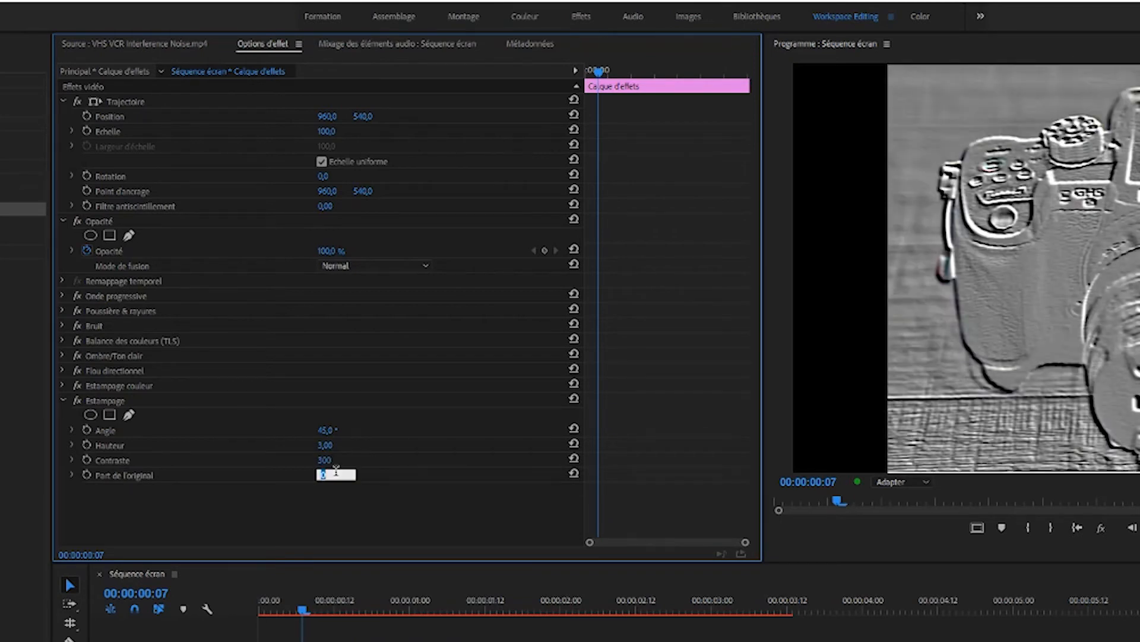
text(80)
key(Return)
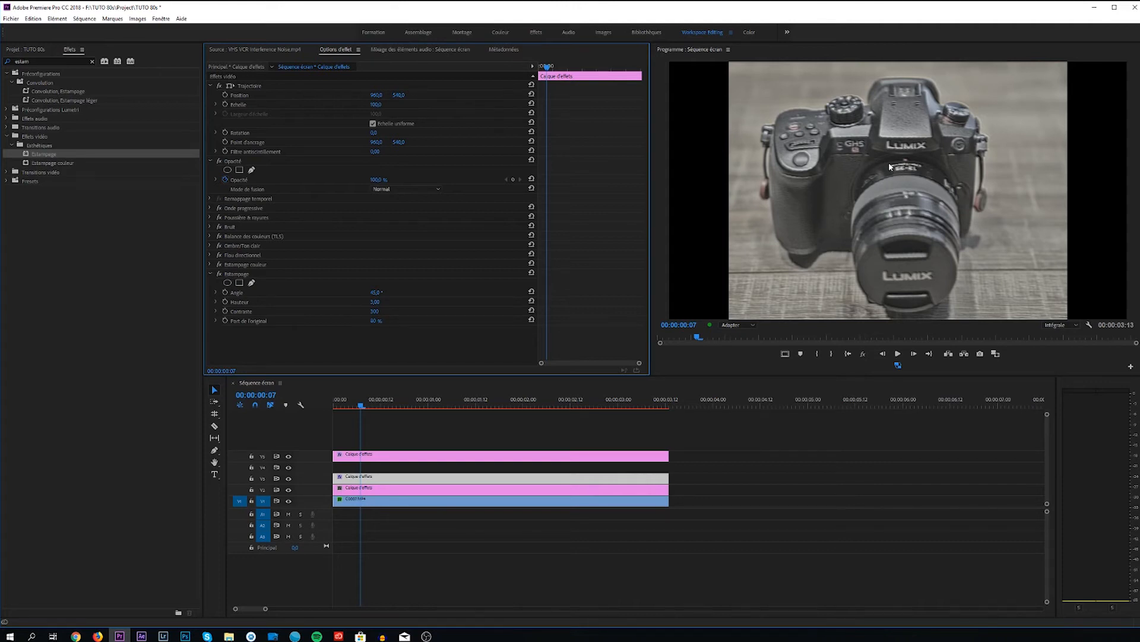
Search the effects for "flou" and apply Flou directionnel to the V2 adjustment layer.
click(364, 492)
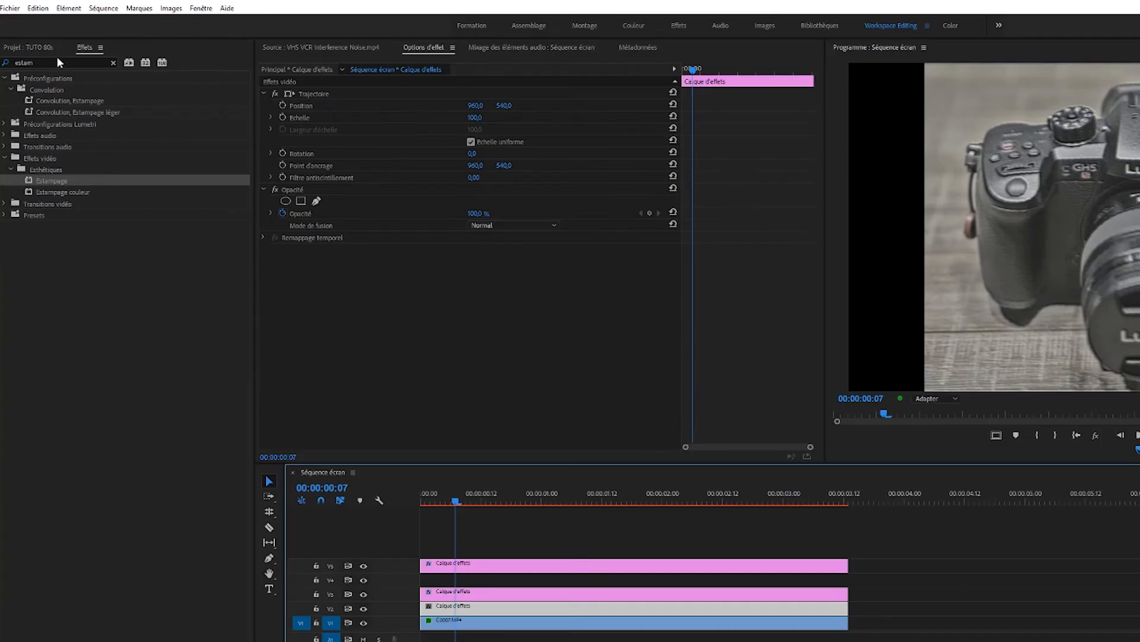
double_click(58, 62)
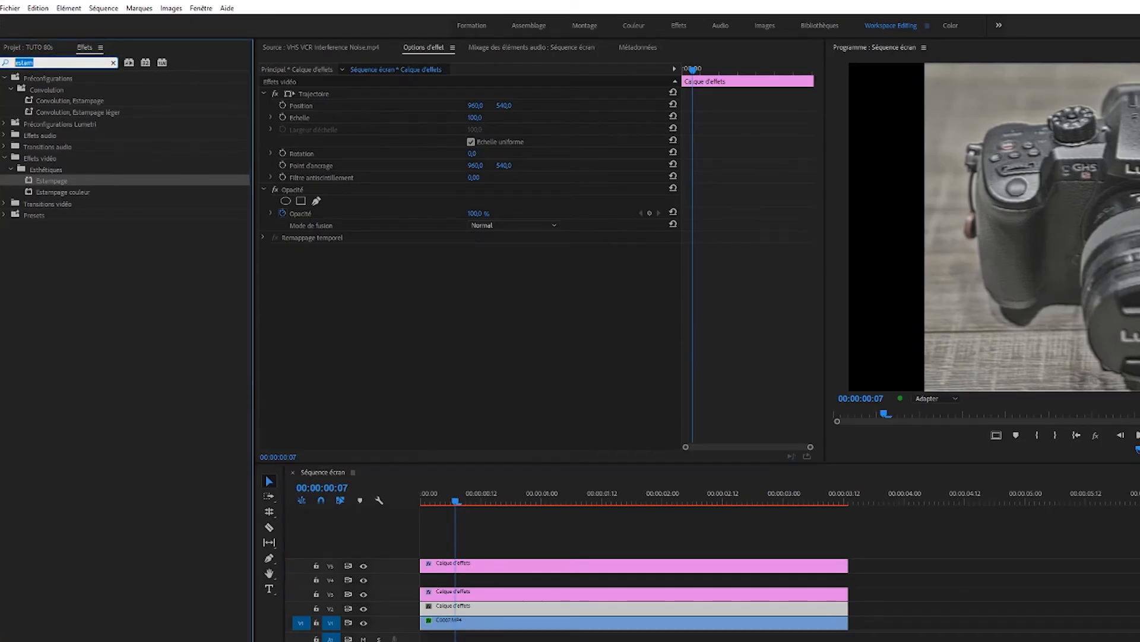
text(flou)
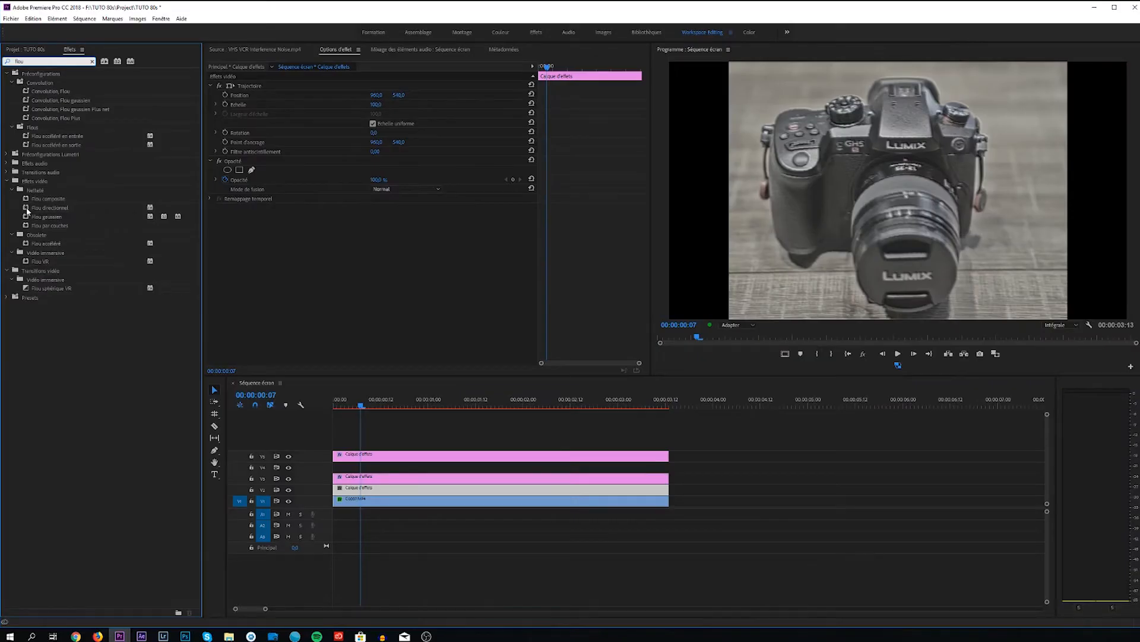
double_click(30, 252)
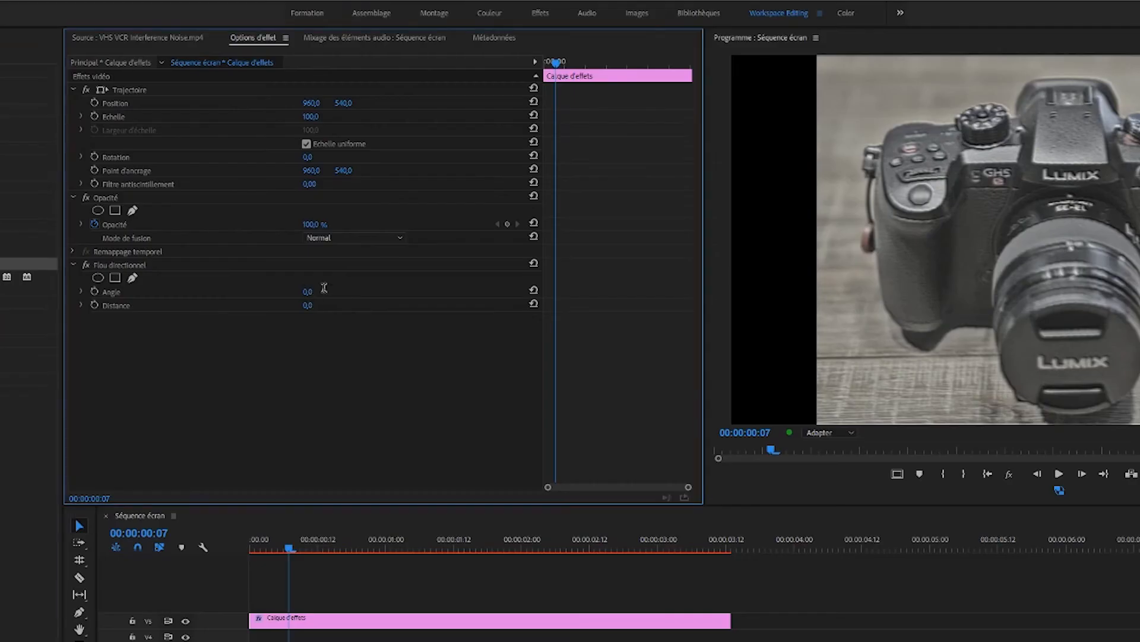
Set the V2 adjustment layer's Flou directionnel to an Angle of 90° and a Distance of 30.
click(381, 226)
text(90)
key(Return)
click(310, 307)
text(3)
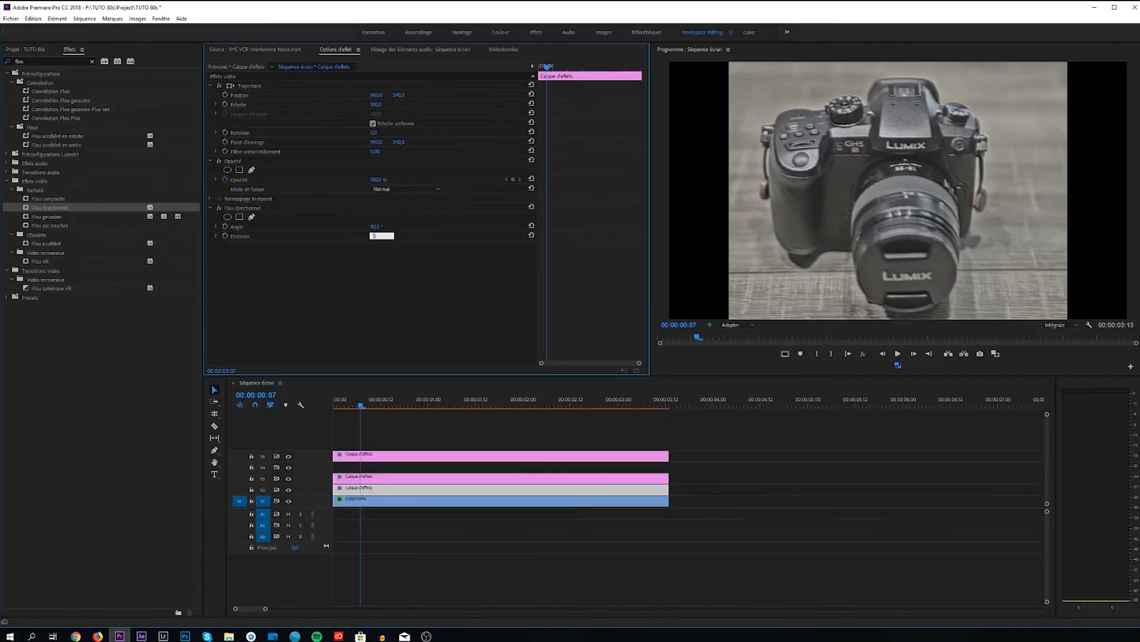
text(0)
key(Return)
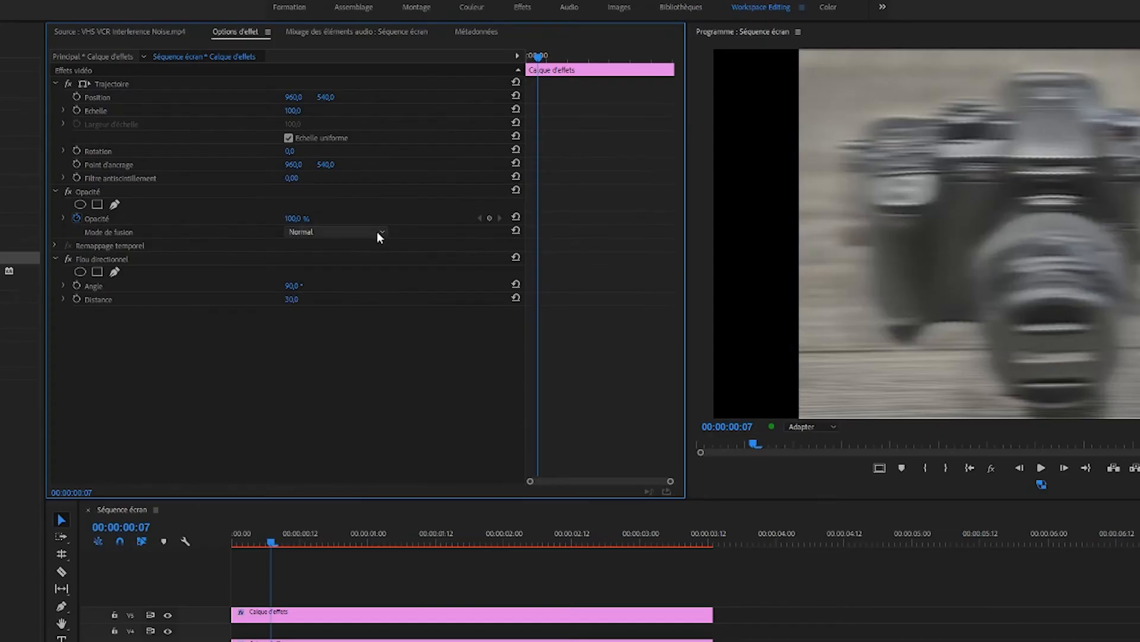
Set the V2 adjustment layer's Mode de fusion to Densité couleur - and its Opacité to 50 %.
click(426, 190)
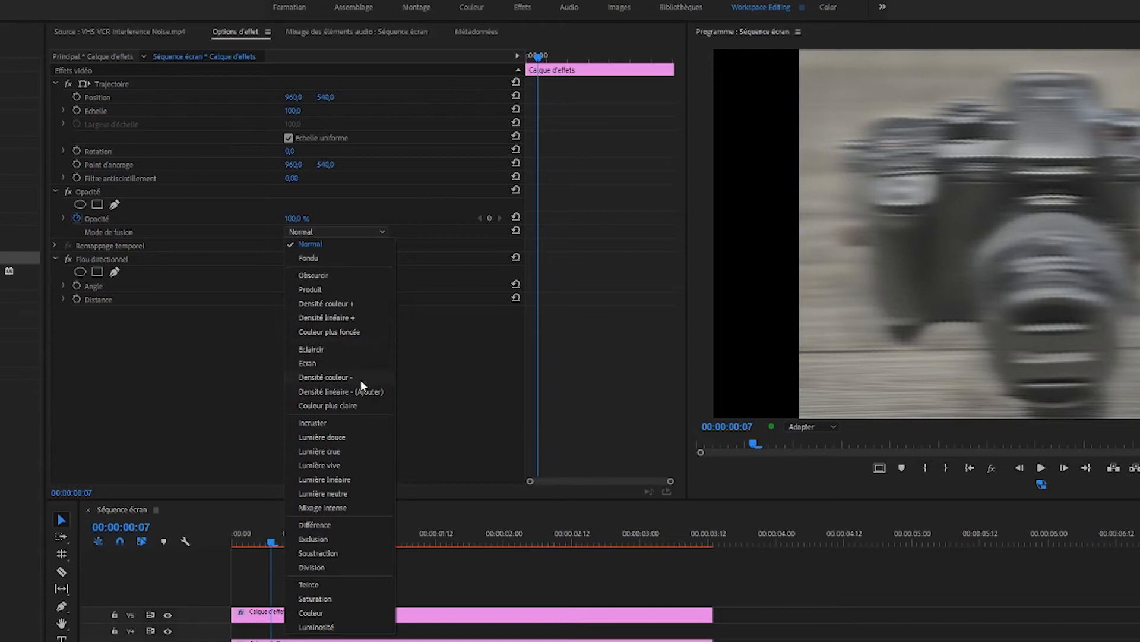
click(323, 378)
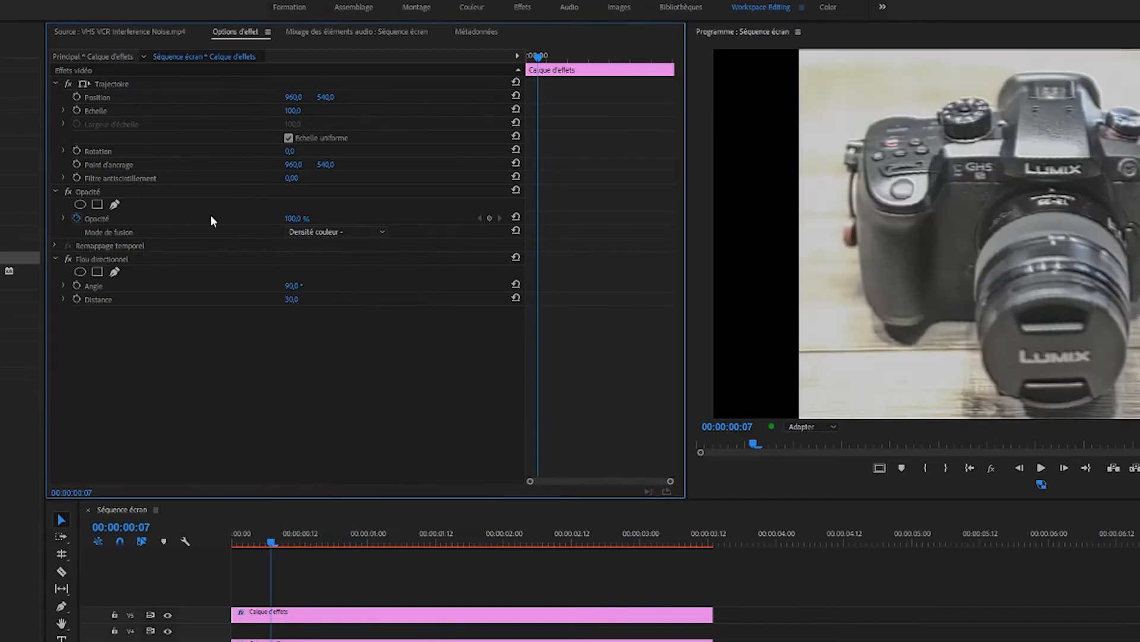
click(297, 218)
text(50)
key(Return)
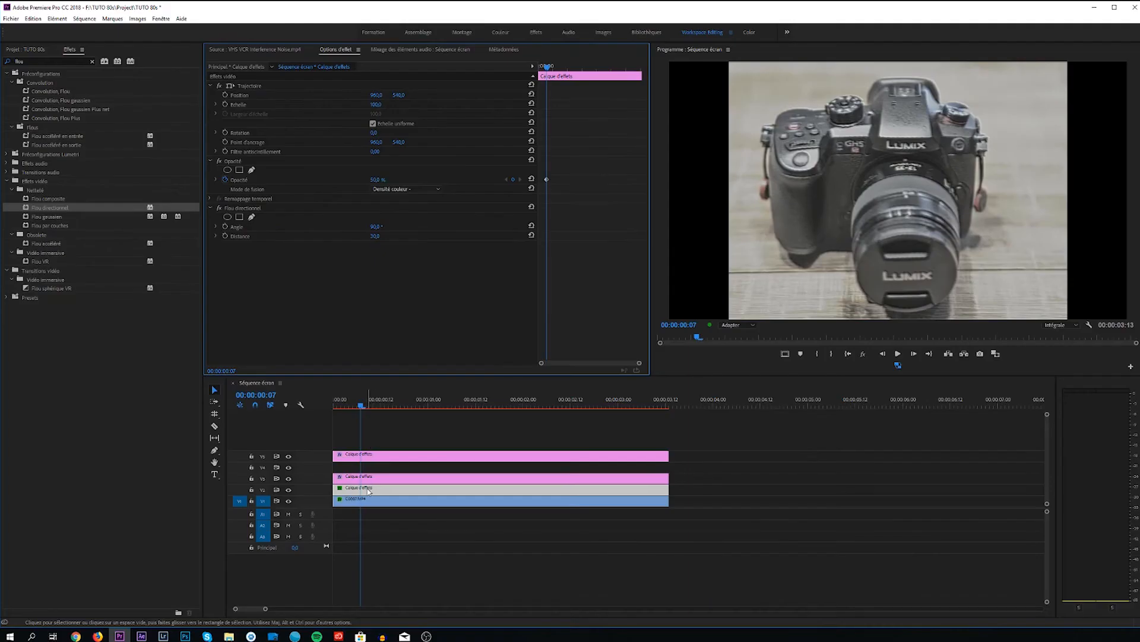
Toggle the V2 adjustment layer off and on several times to compare the image with and without it.
click(367, 492)
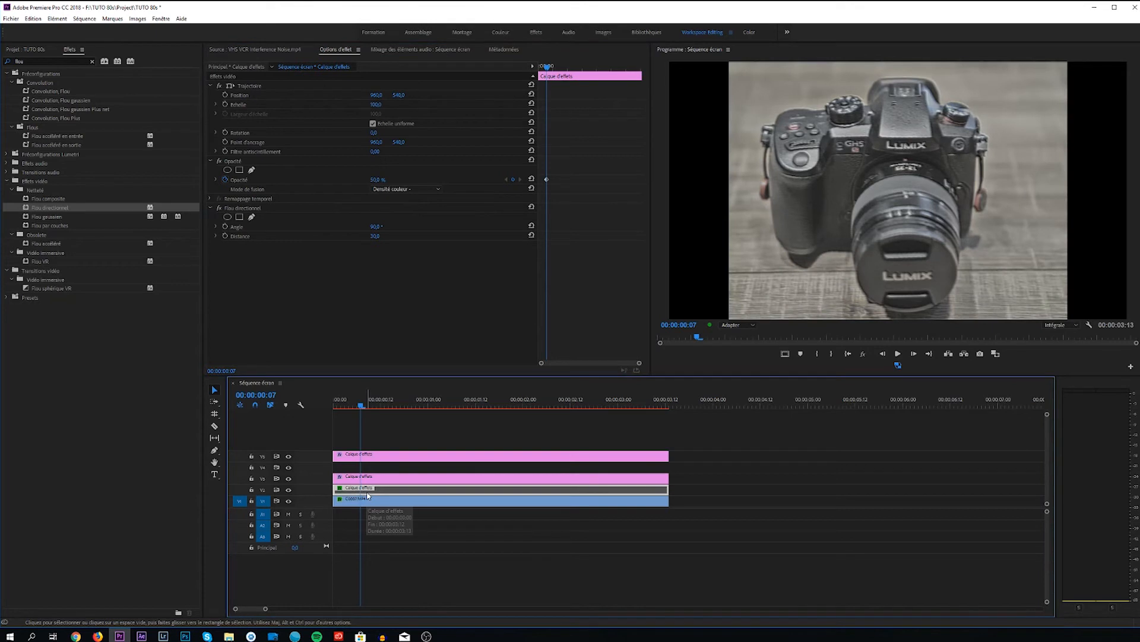
key(shift+e)
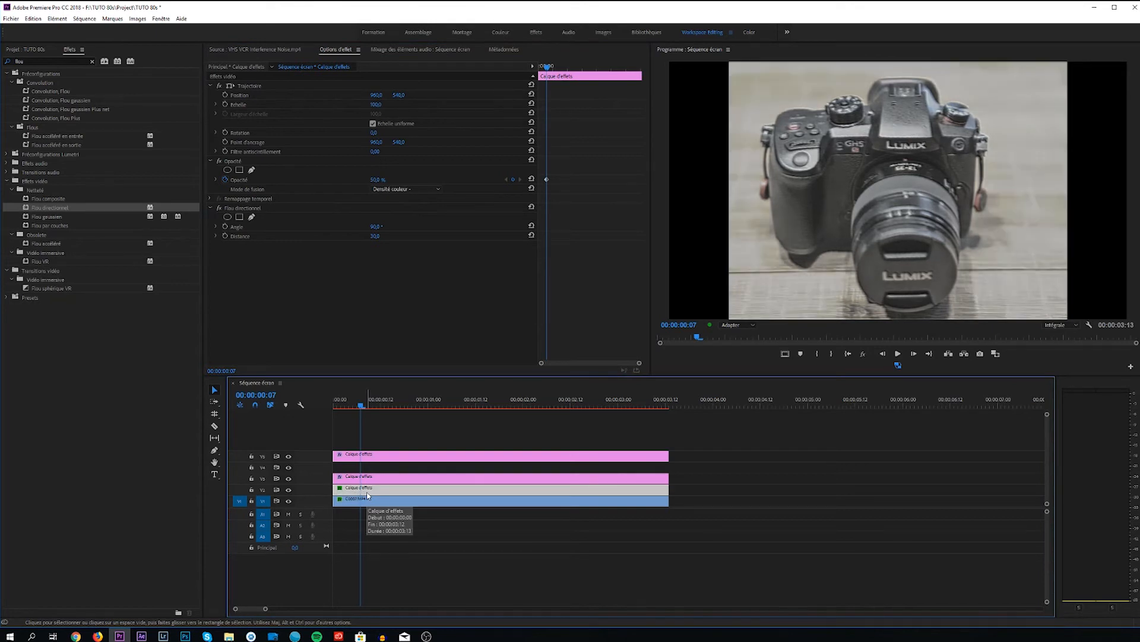
key(shift+e)
key(shift+e)
key(shift+e)
key(shift+e)
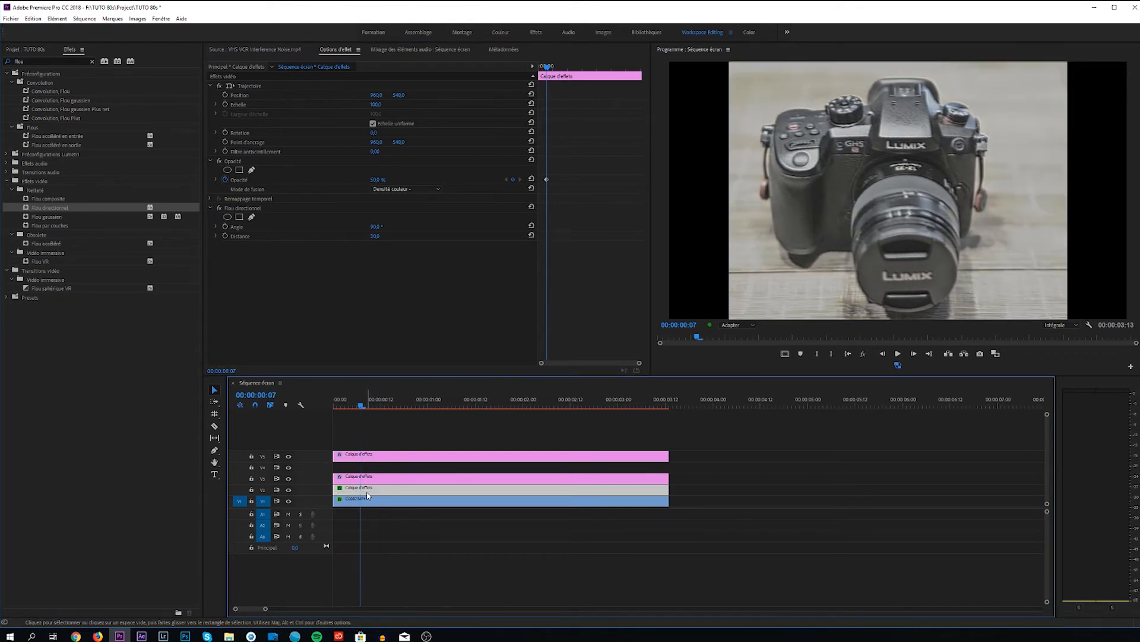
key(shift+e)
key(shift+e)
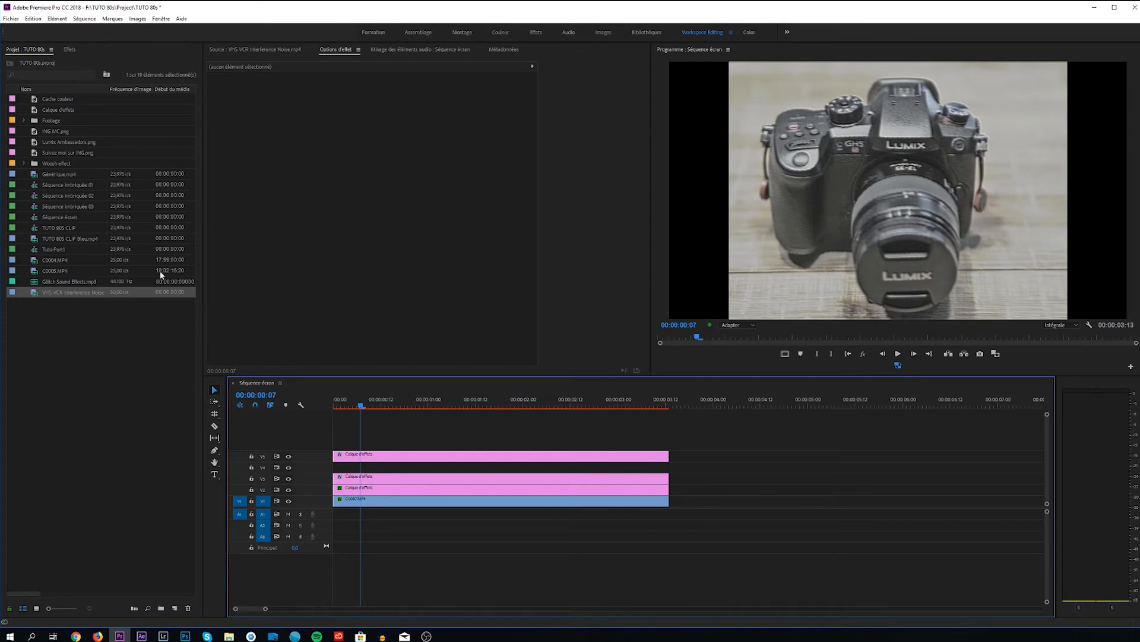
Preview VHS VCR Interference Noise.mp4 at several points and place its video on track V4 at the start of the sequence.
double_click(35, 293)
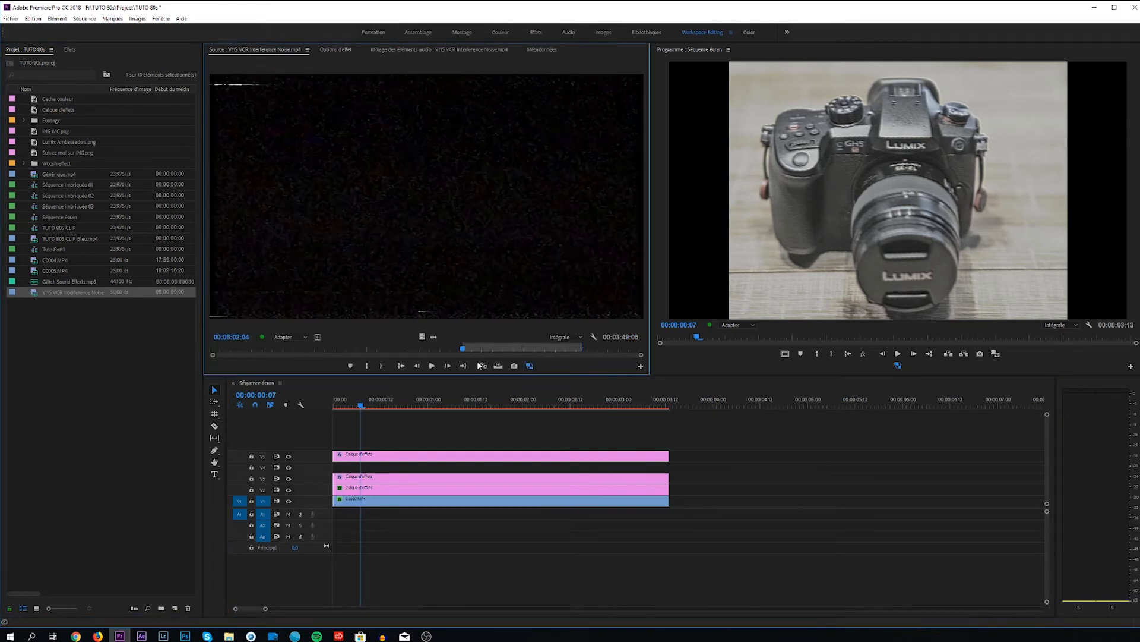
drag(466, 351, 515, 352)
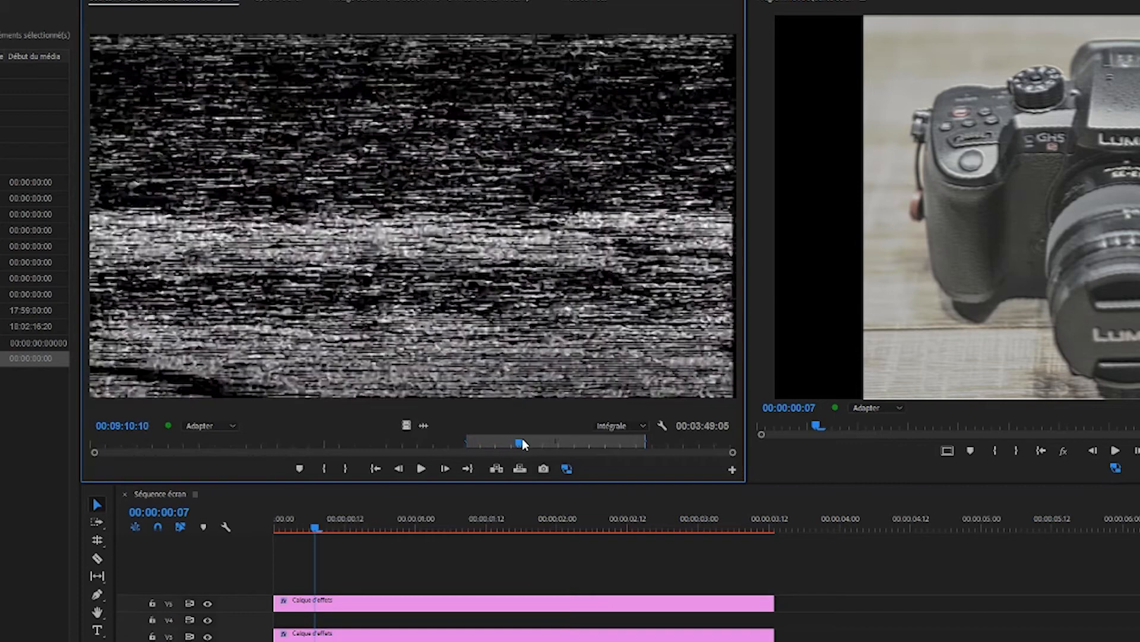
mouse_move(546, 445)
mouse_down()
mouse_move(623, 444)
mouse_move(551, 450)
mouse_up()
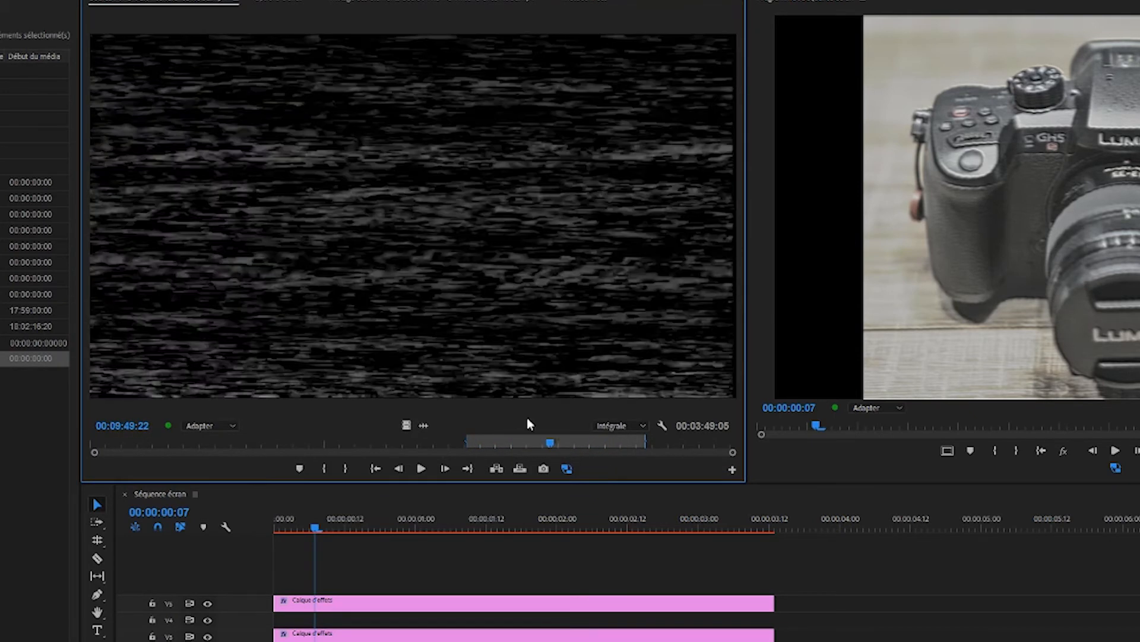
mouse_move(549, 448)
mouse_down()
mouse_move(486, 450)
mouse_move(564, 445)
mouse_move(491, 445)
mouse_move(536, 444)
mouse_up()
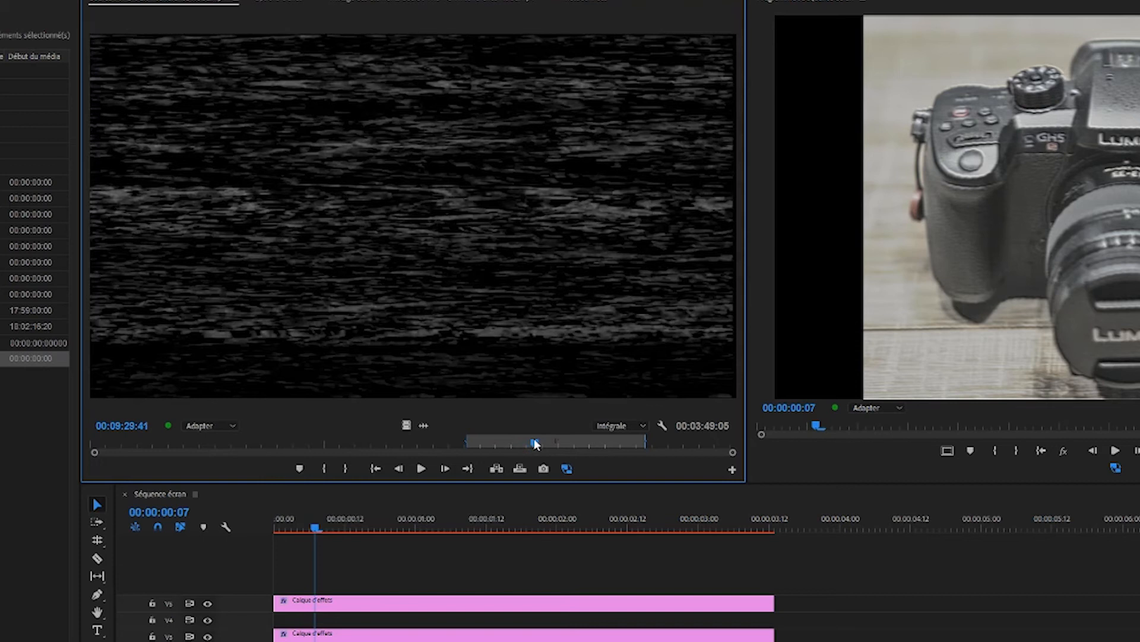
drag(536, 444, 562, 446)
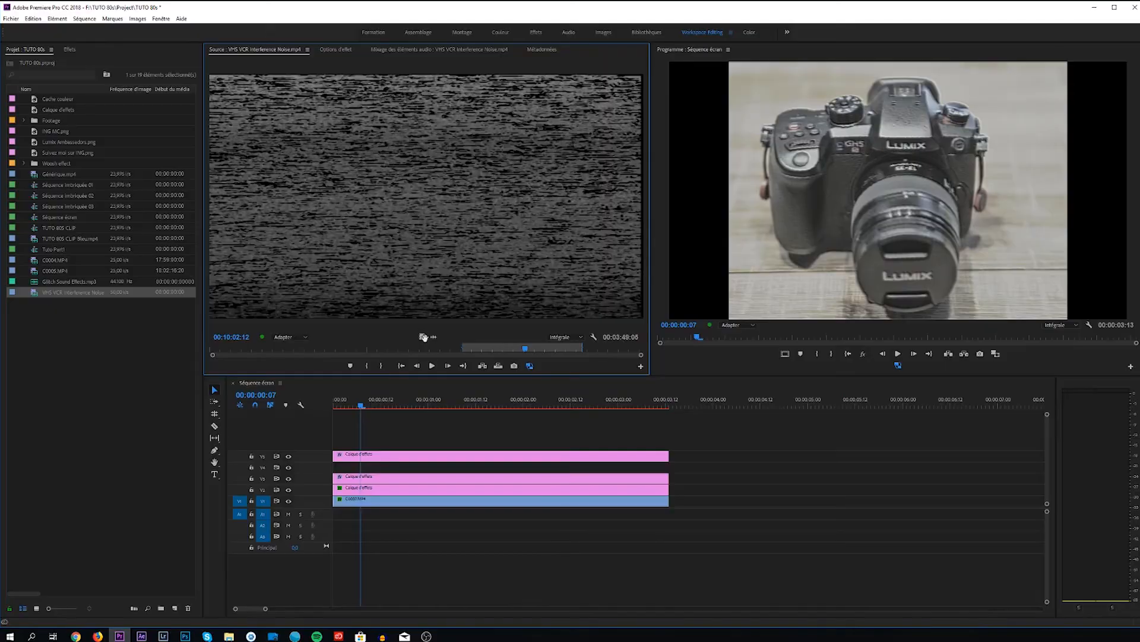
drag(423, 337, 344, 475)
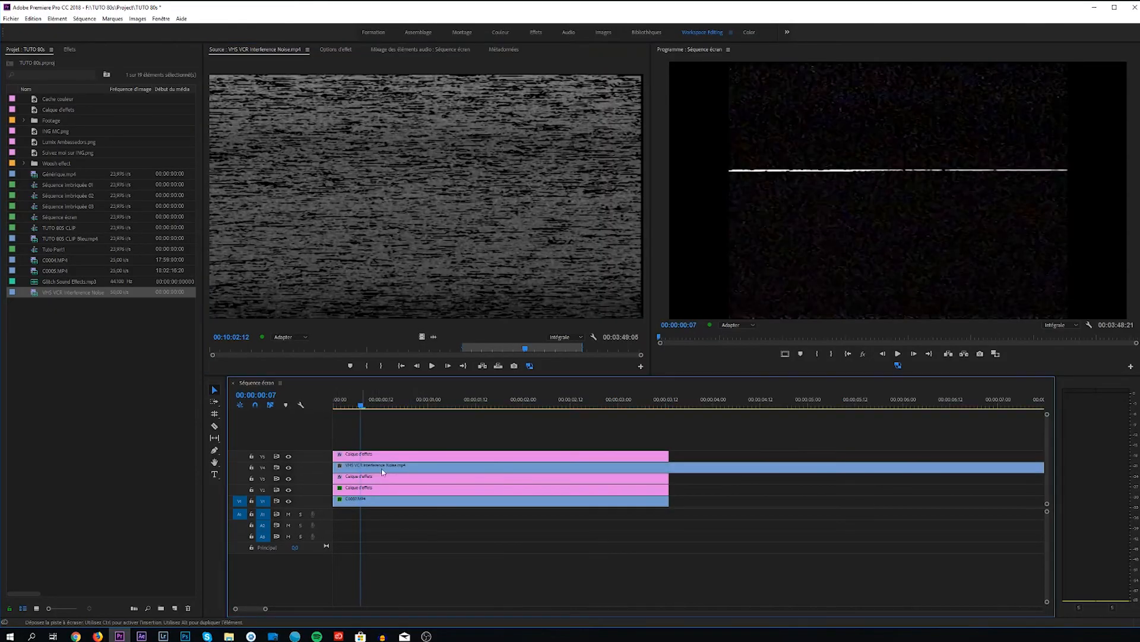
Cut the V4 noise clip at the end of the adjustment layers and delete the excess part.
key(c)
click(671, 468)
key(v)
click(687, 468)
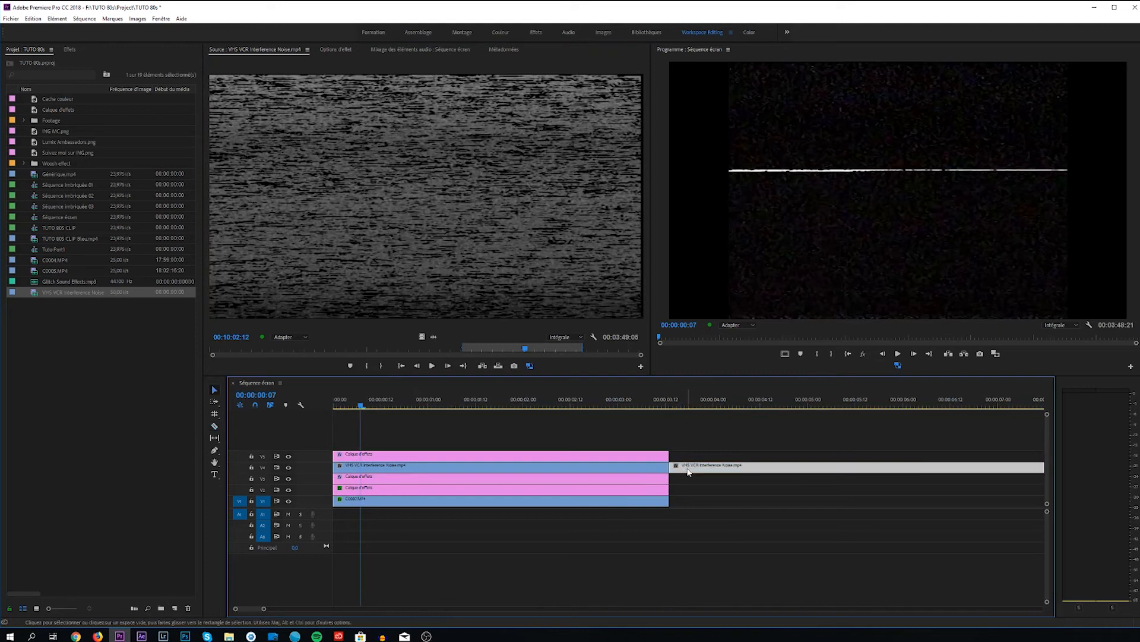
key(Delete)
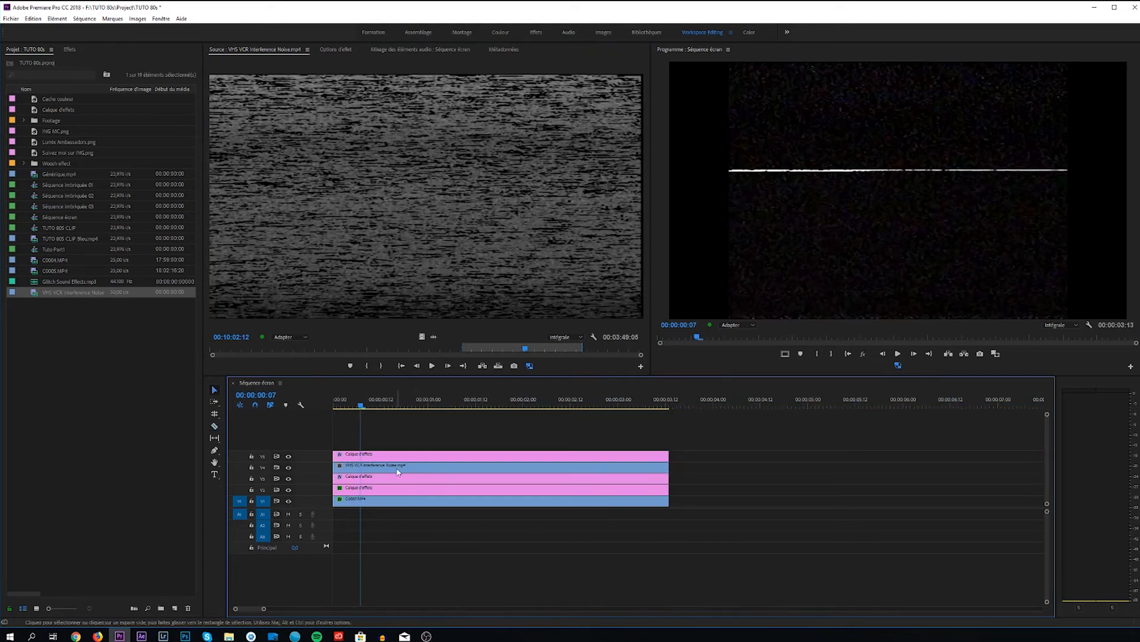
Set the V4 VHS noise clip's Mode de fusion to Ecran and preview the result along the sequence.
click(398, 472)
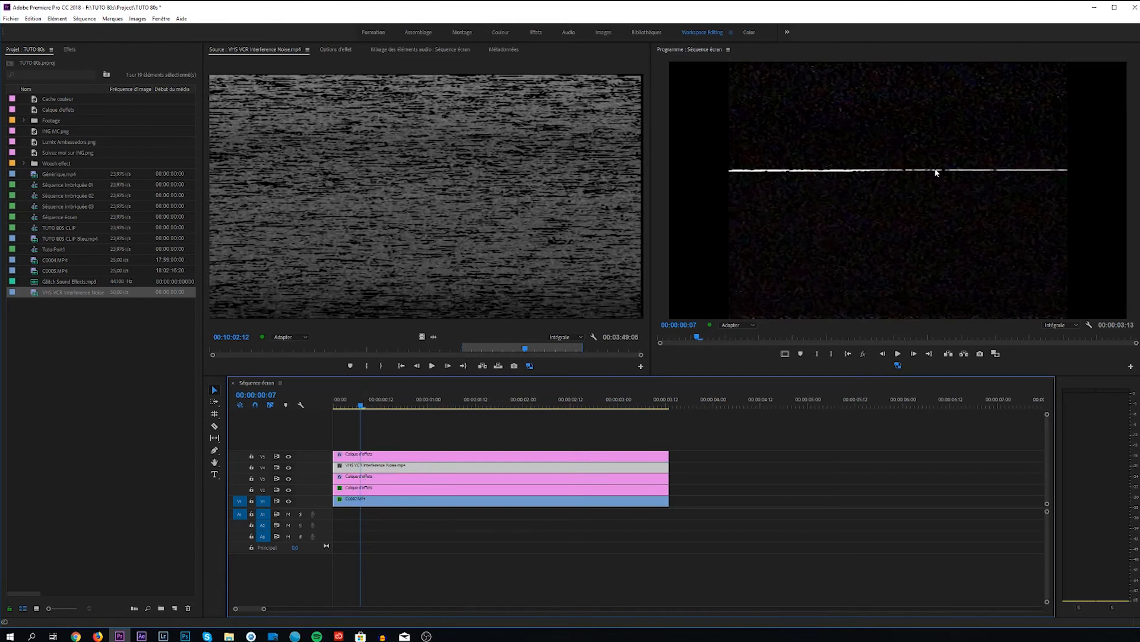
click(335, 49)
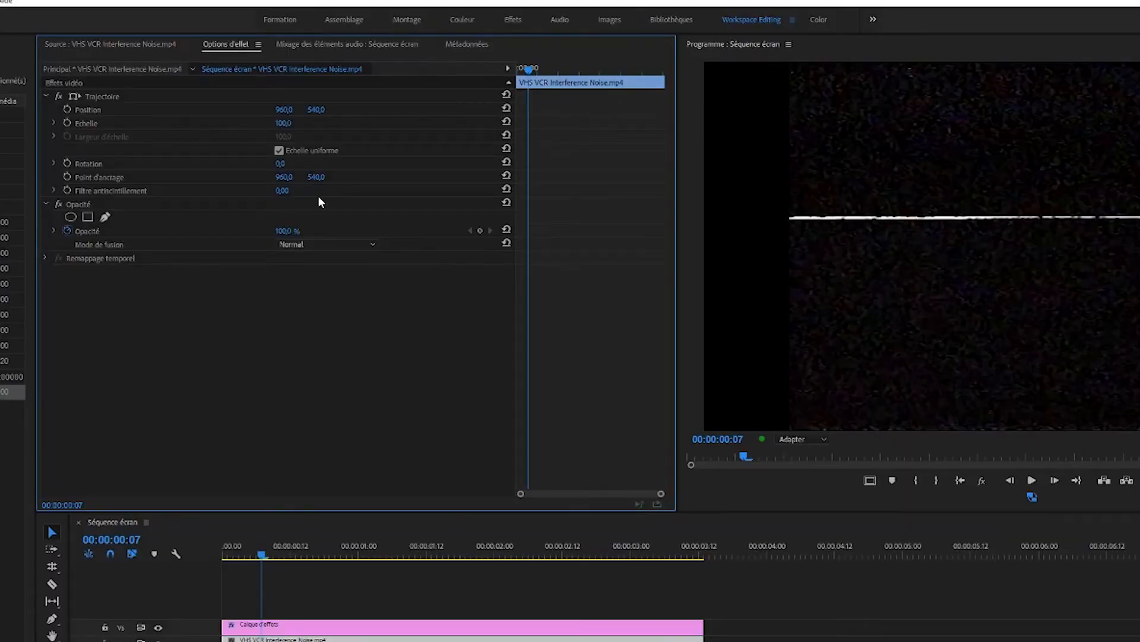
click(336, 242)
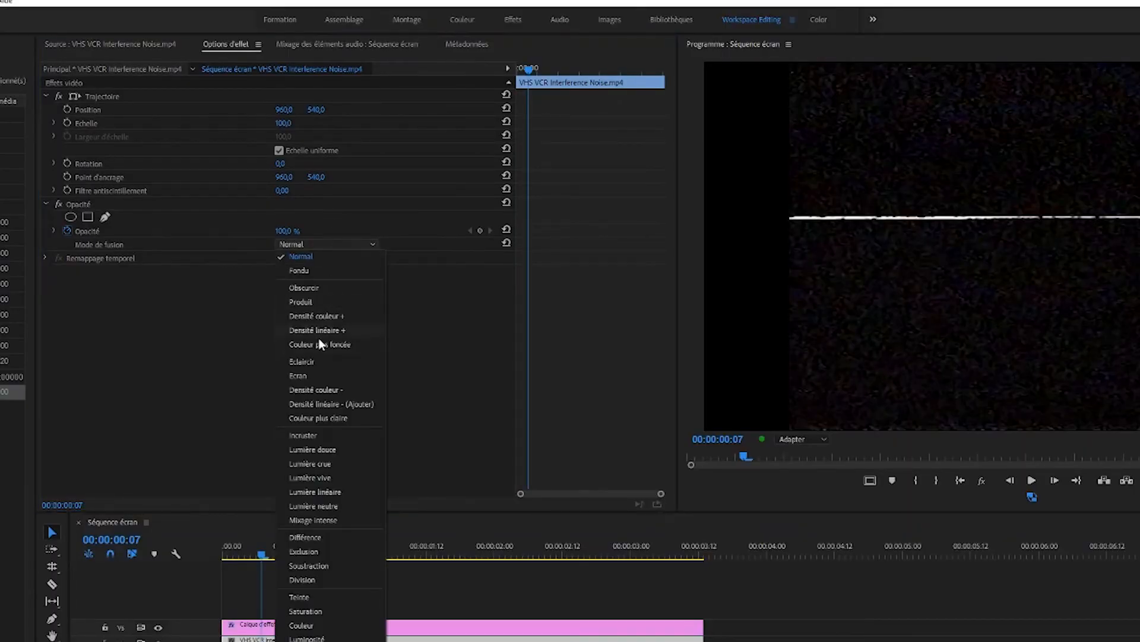
click(322, 376)
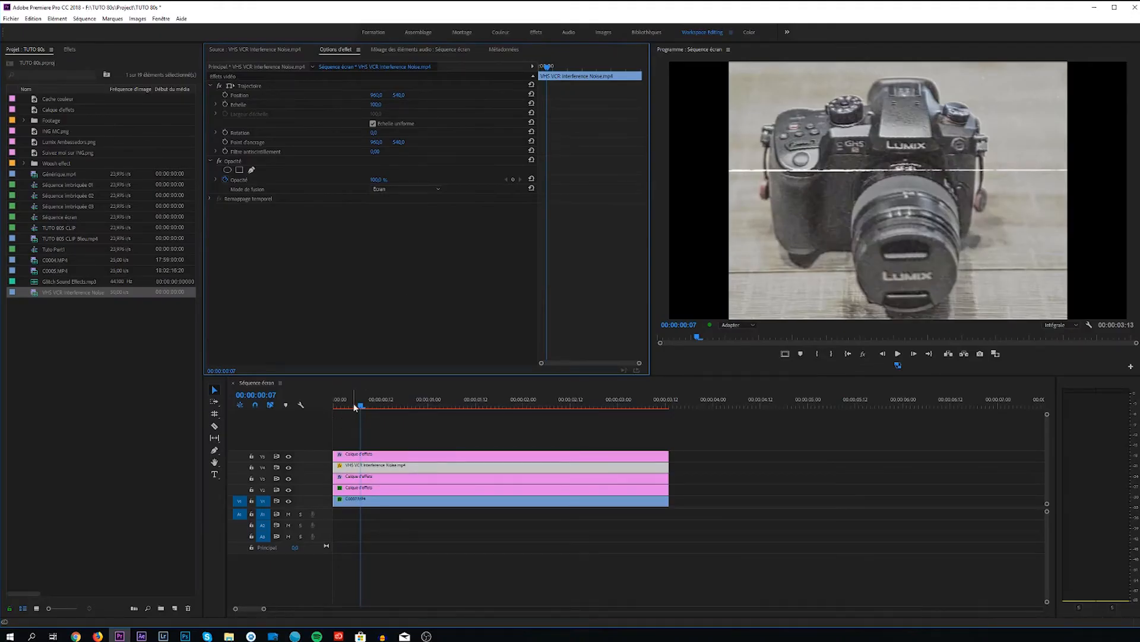
drag(355, 406, 565, 406)
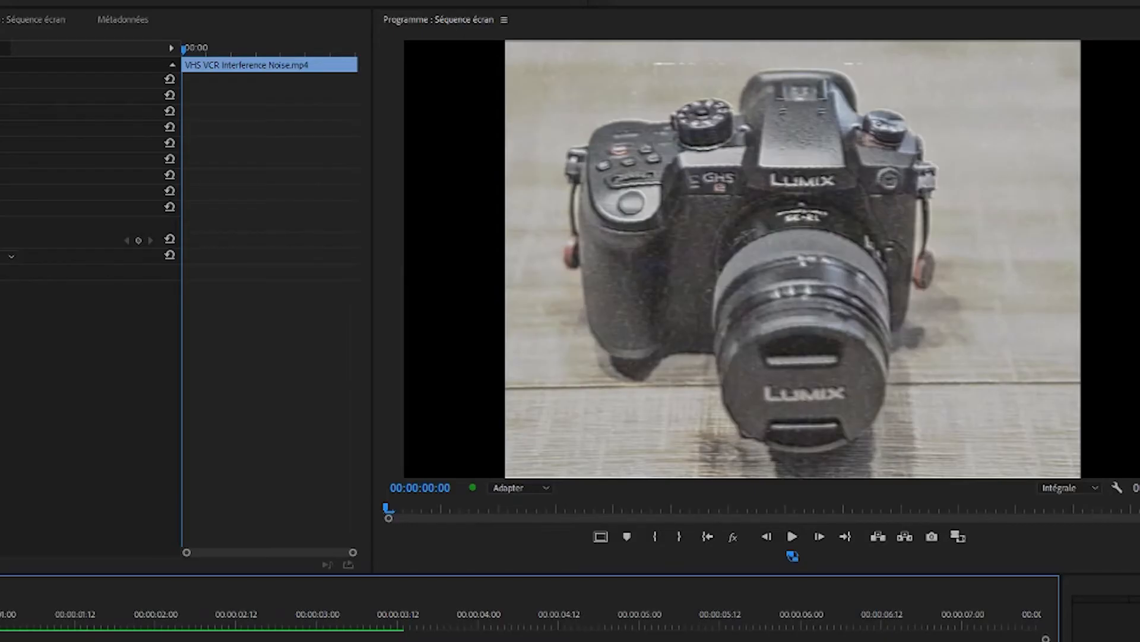
drag(6, 628, 184, 630)
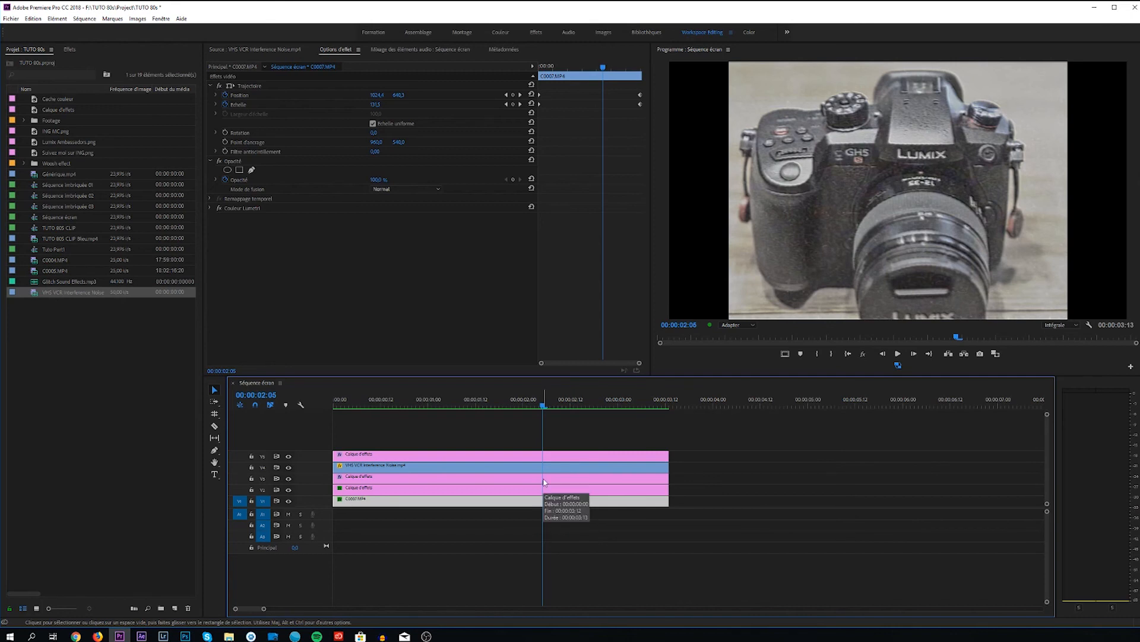
Try to save all the V3 adjustment layer's effects, from Onde progressive to Estampage, as a preset named VHS with type Echelle.
click(545, 481)
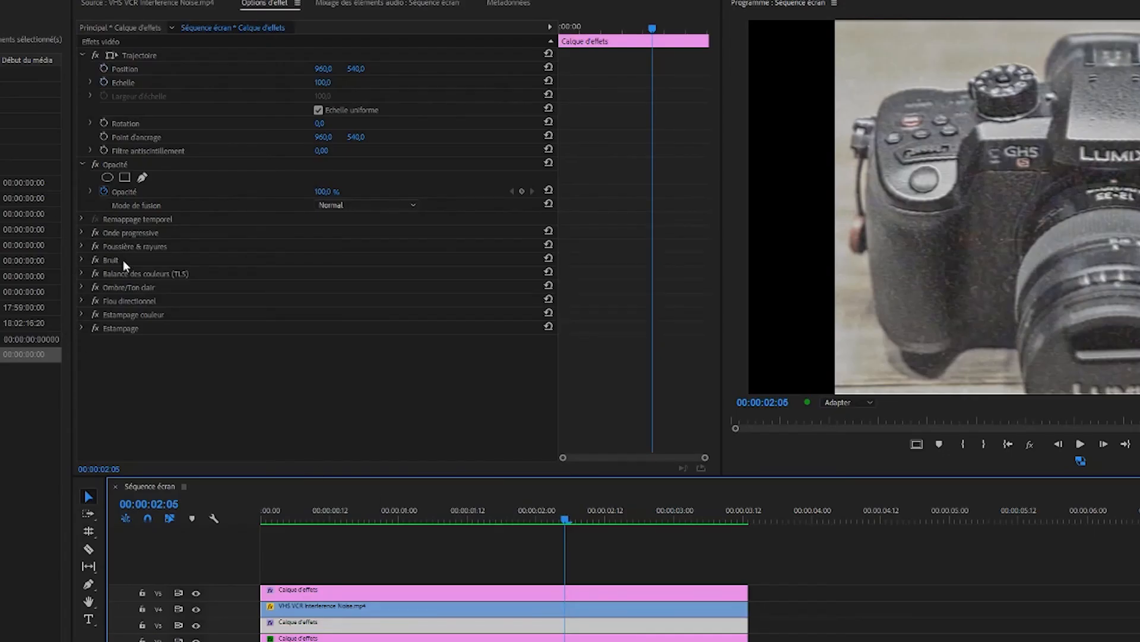
click(114, 329)
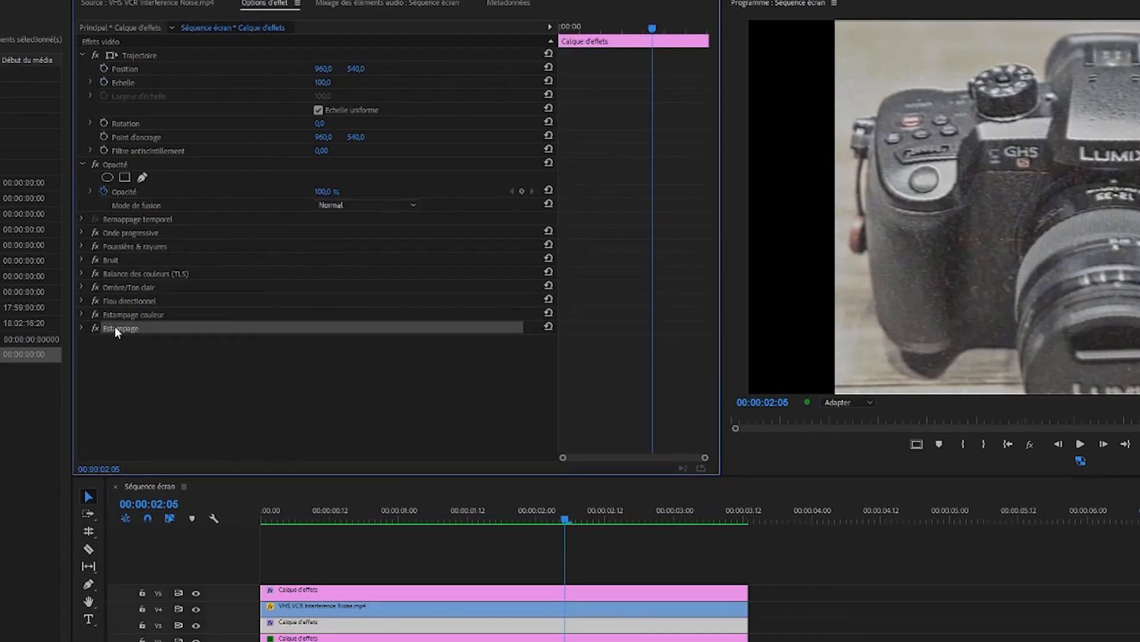
ctrl+click(145, 315)
ctrl+click(133, 300)
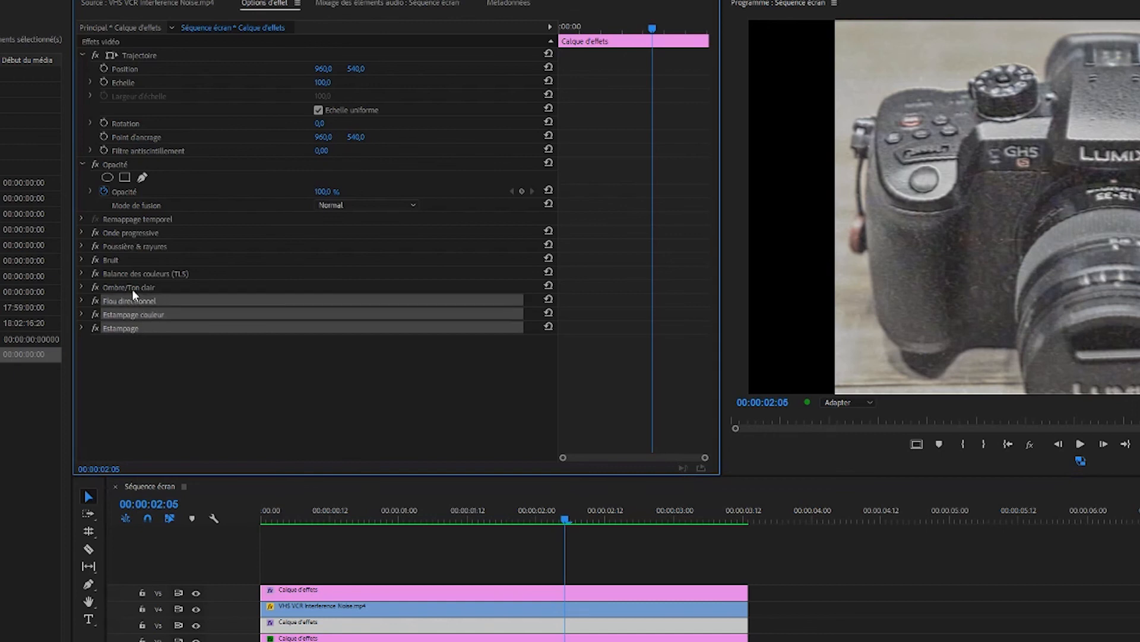
ctrl+click(131, 287)
ctrl+click(128, 273)
ctrl+click(122, 259)
ctrl+click(125, 246)
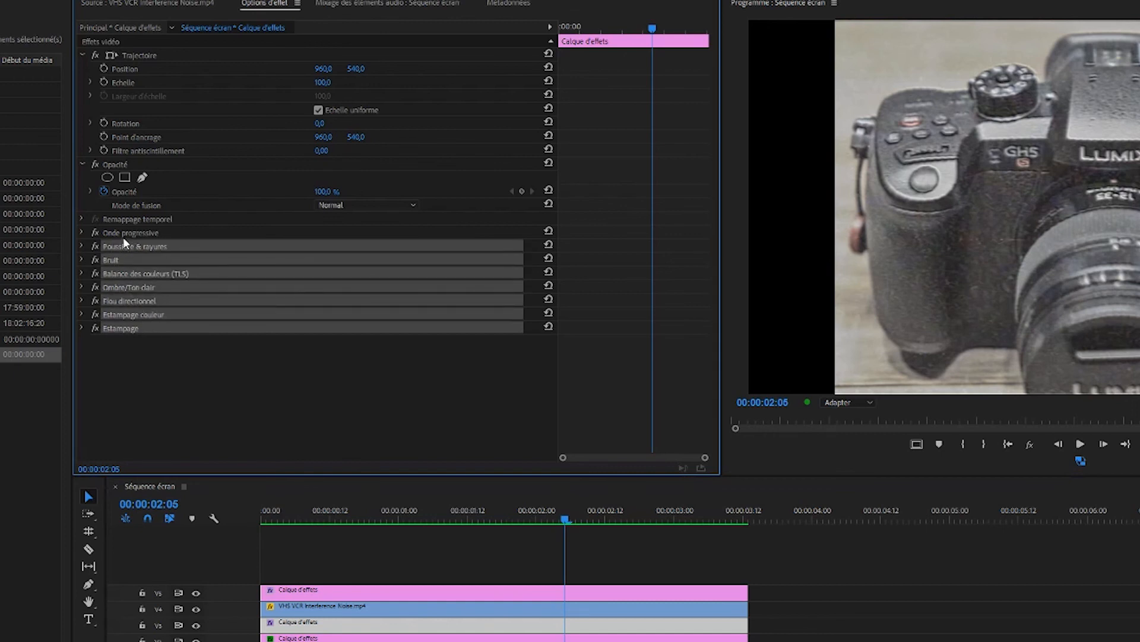
ctrl+click(126, 233)
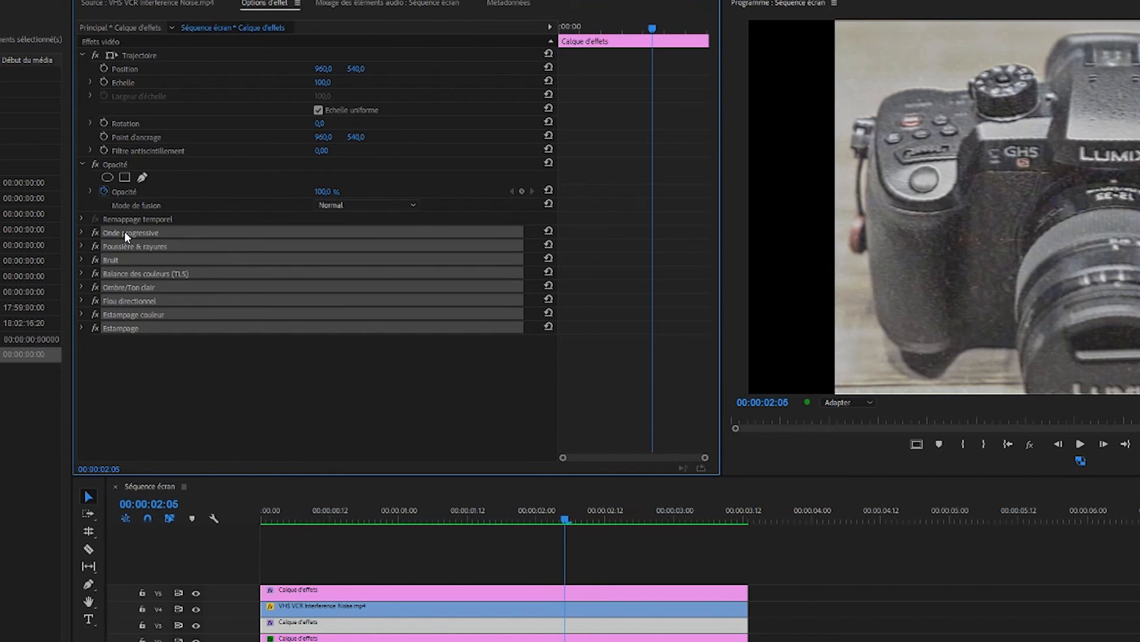
right_click(124, 234)
click(165, 256)
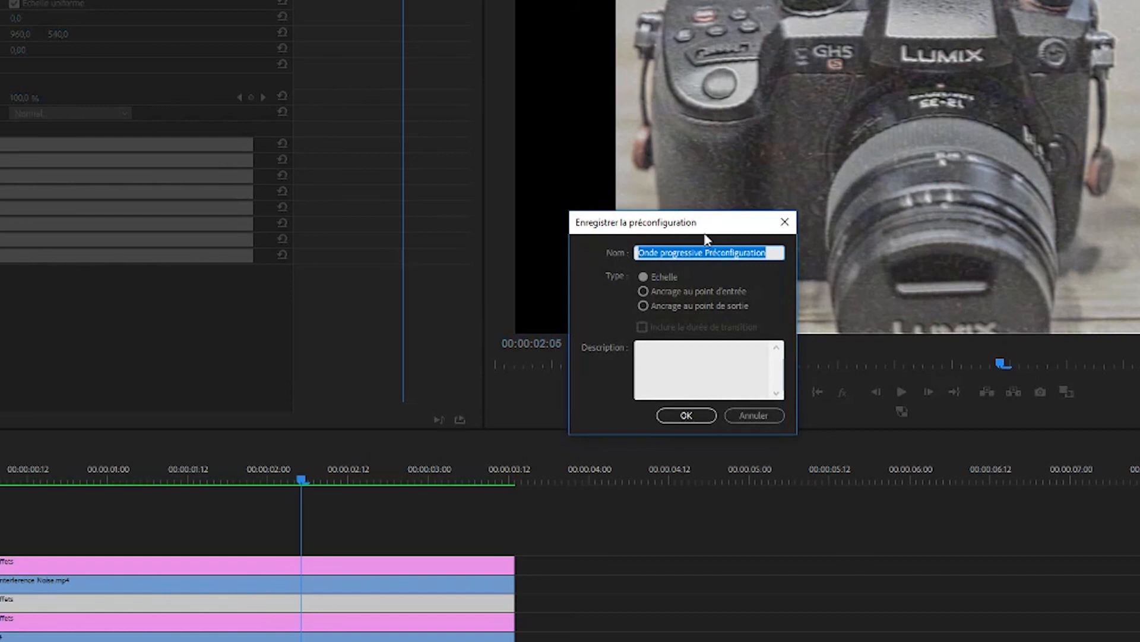
text(VHS)
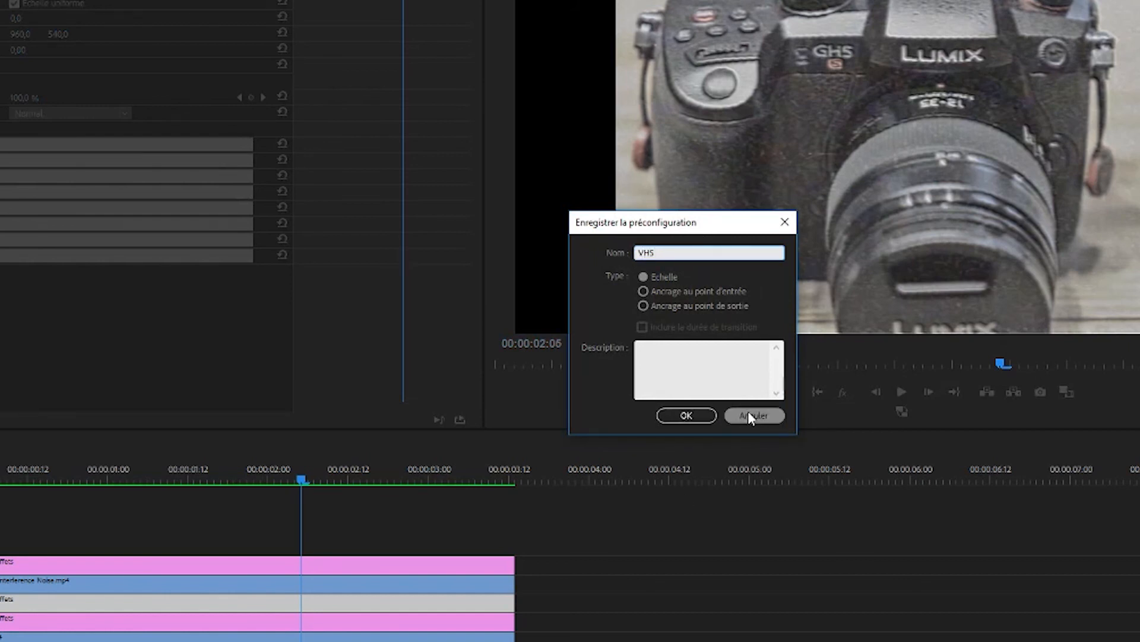
click(784, 222)
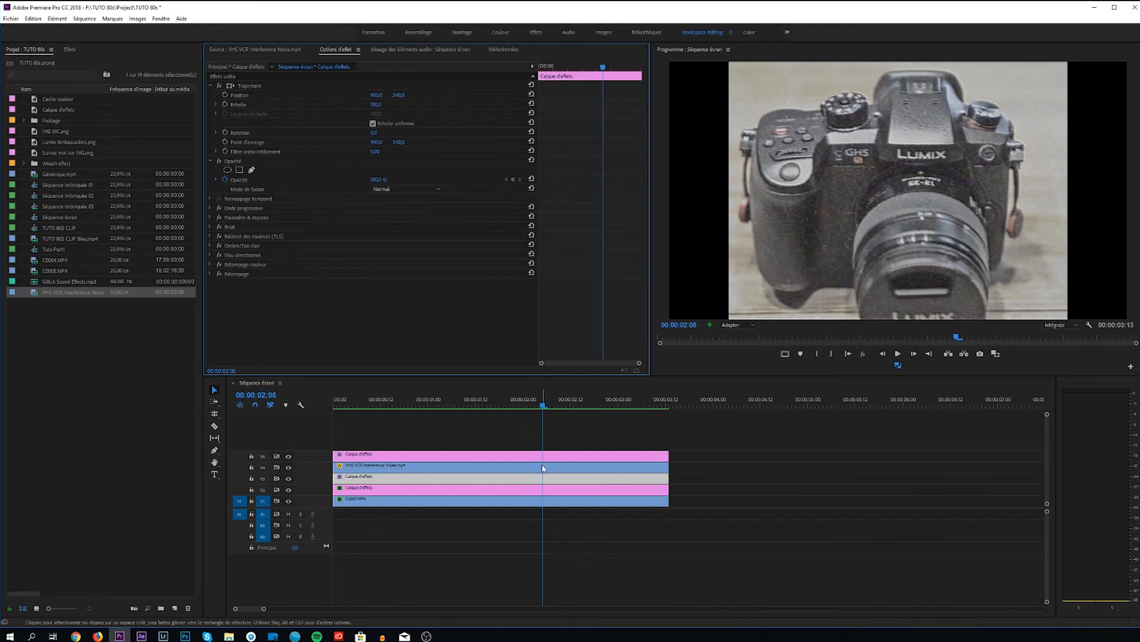
click(547, 467)
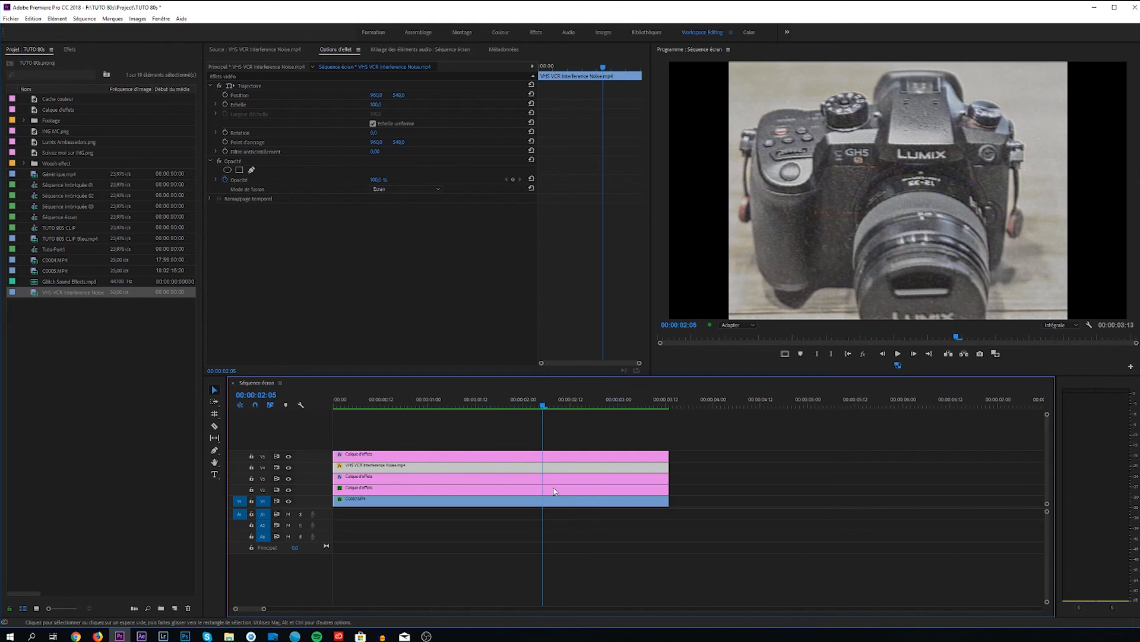
click(546, 444)
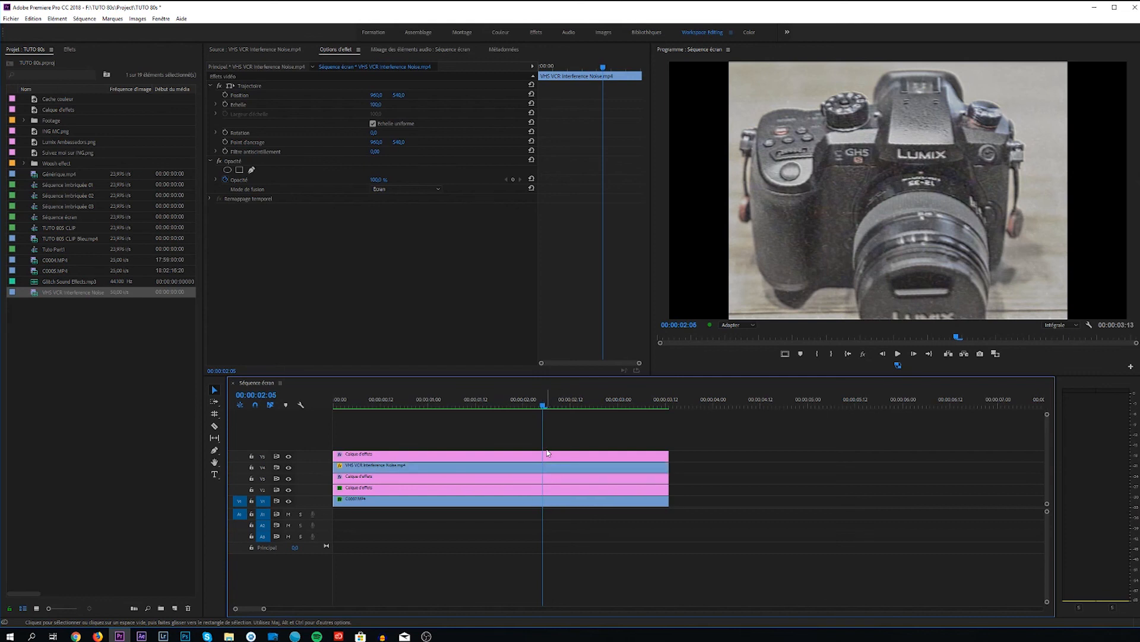